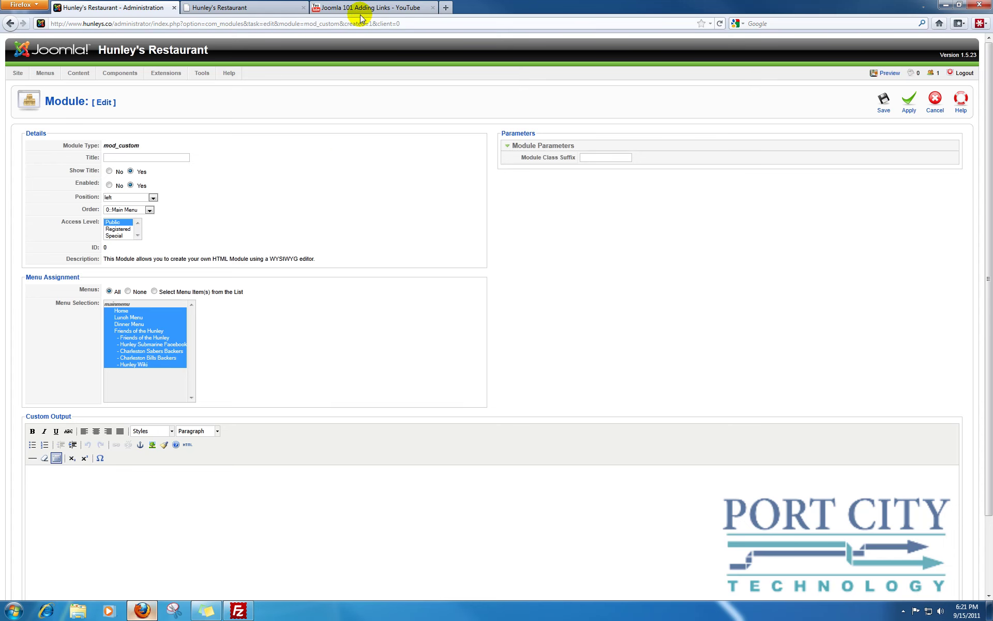
- Switch to the YouTube page of "Joomla 101 Adding Links", show the video's embed code and copy it
left_click(359, 8)
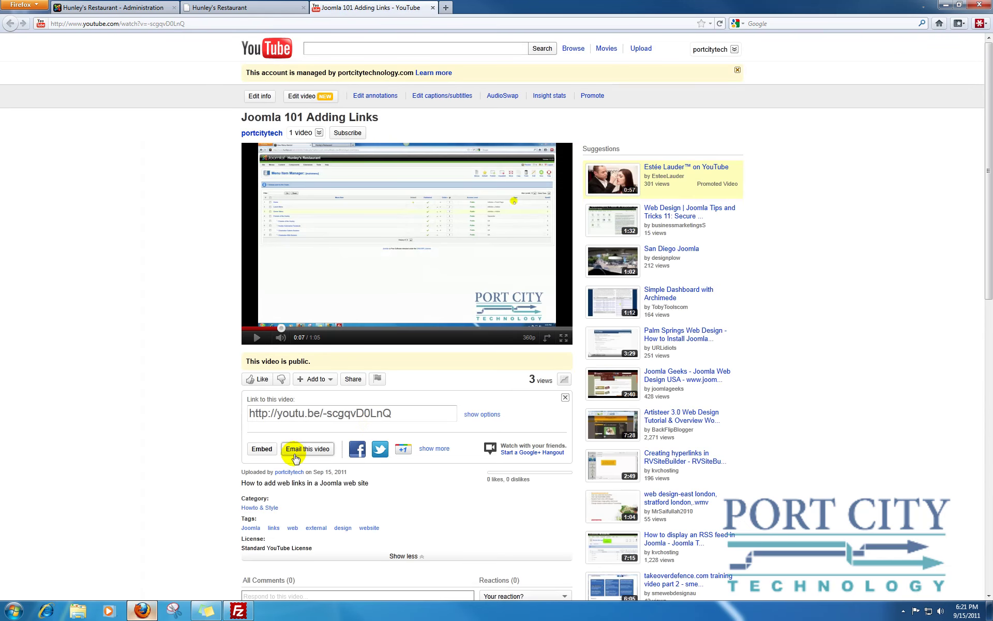
left_click(264, 450)
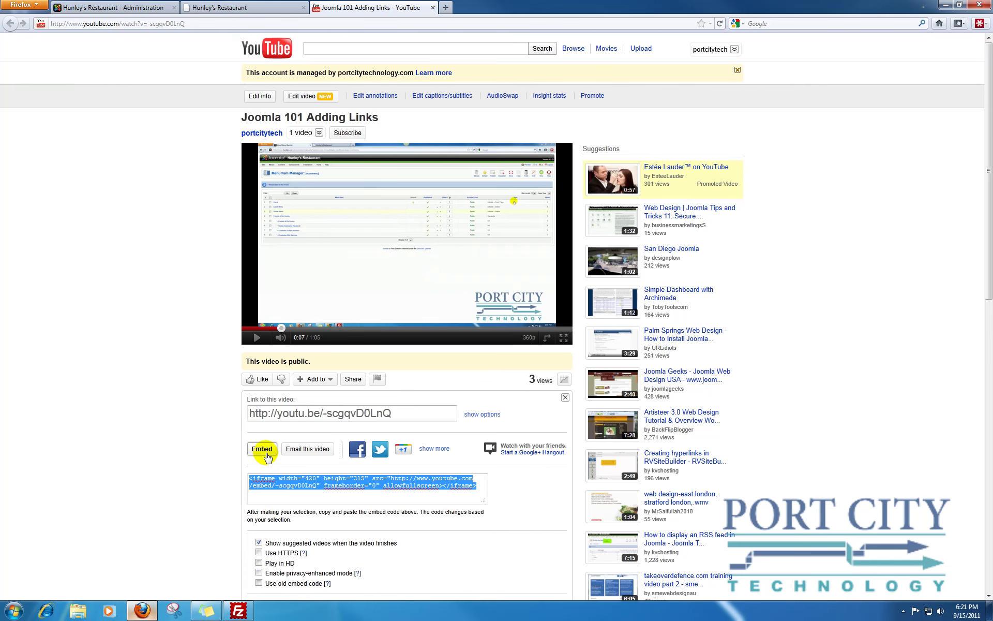
right_click(342, 484)
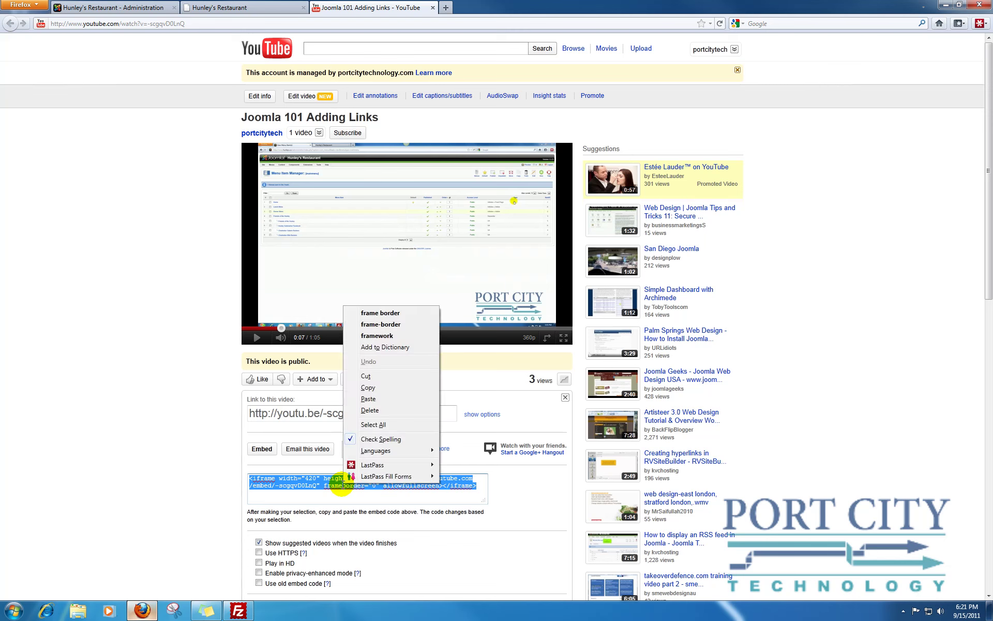
left_click(383, 389)
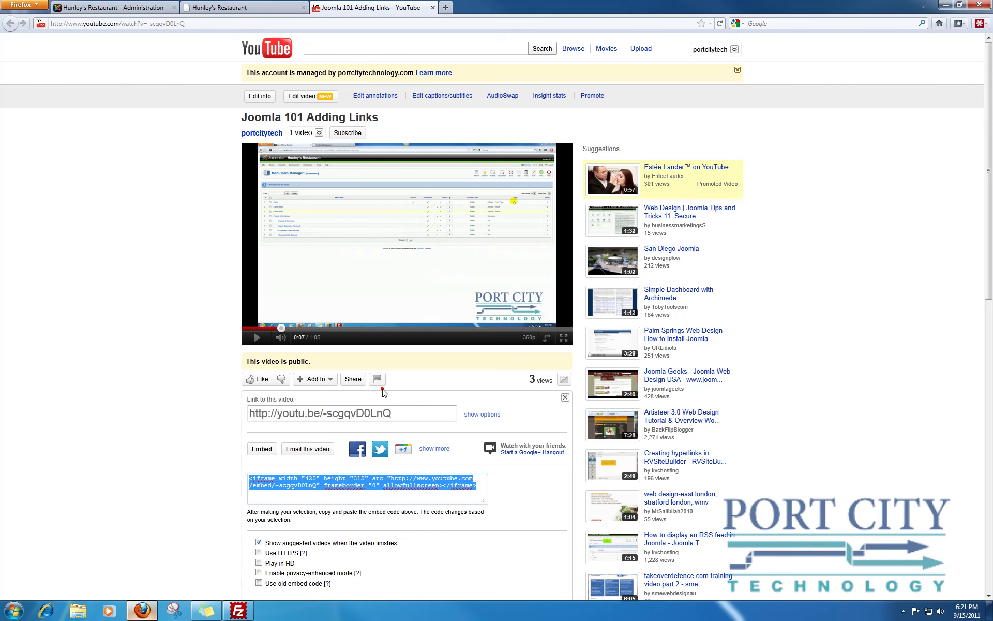
- Change the video's embed option to the old embed code and copy the resulting code
scroll(348, 548, "down", 5)
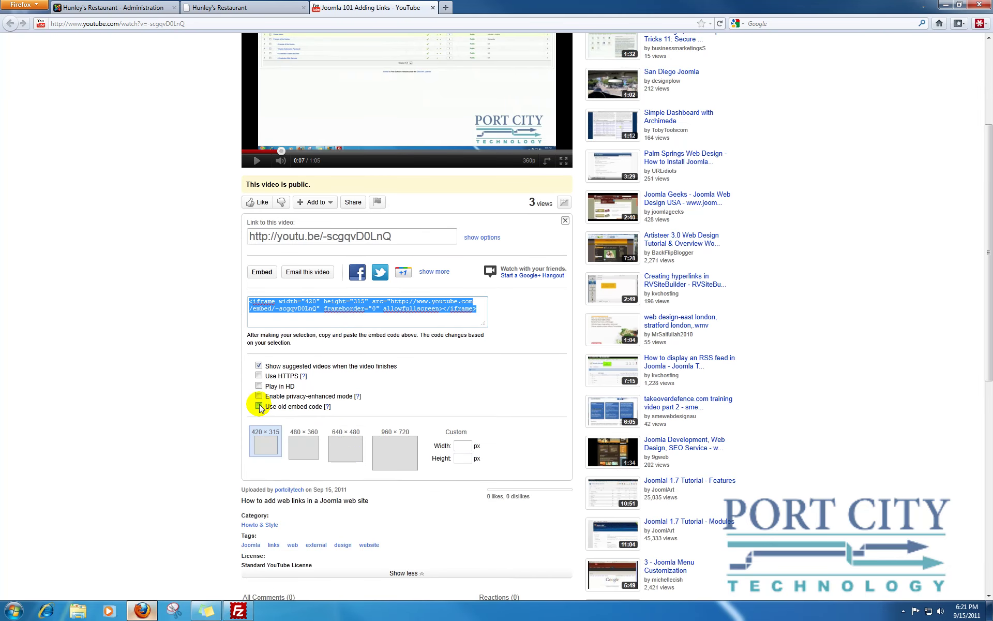
left_click(259, 406)
left_click(427, 319)
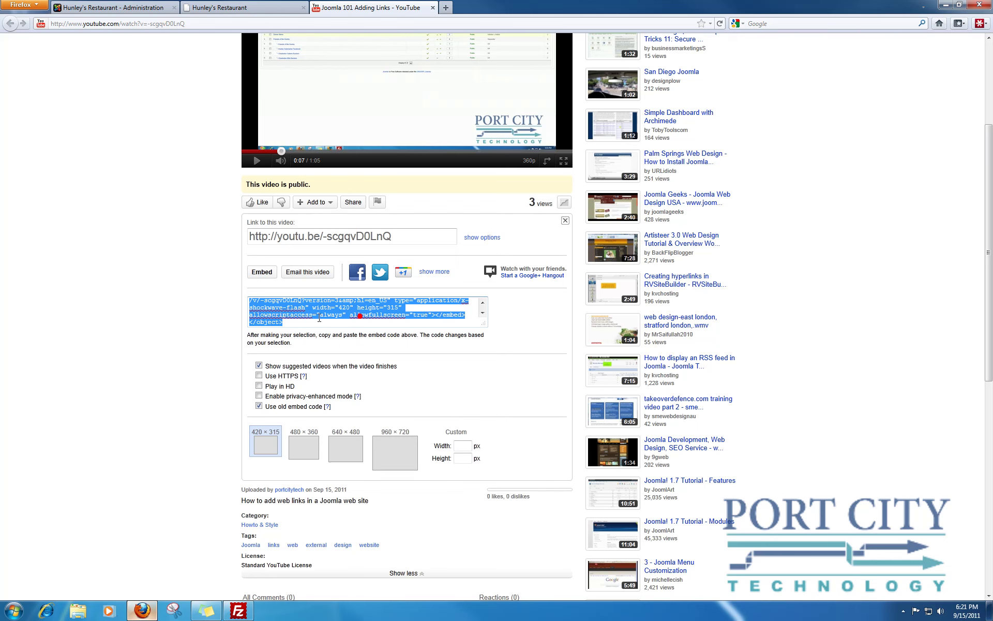
right_click(302, 310)
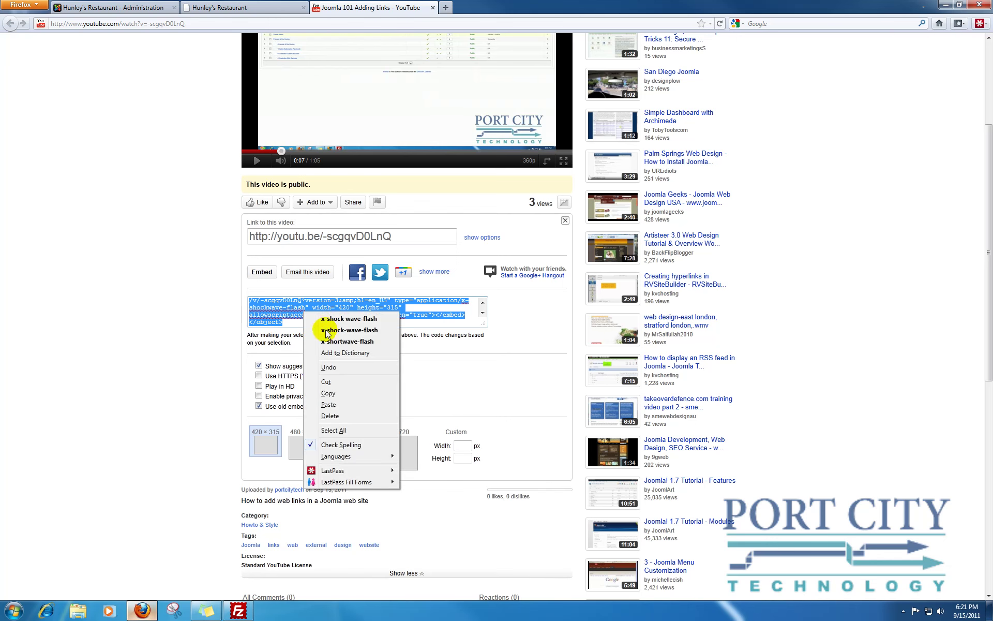
left_click(331, 393)
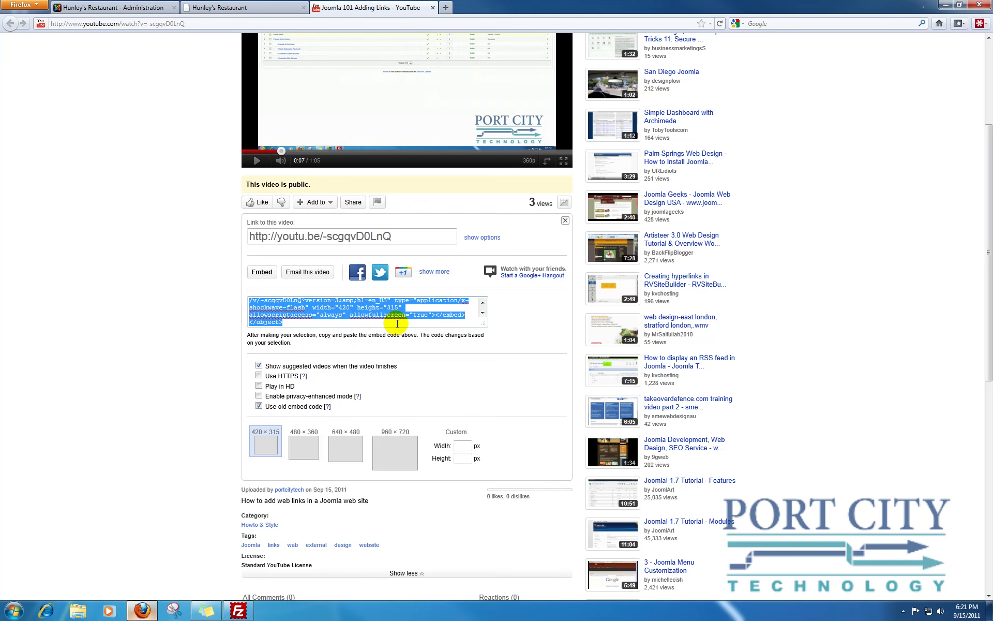
scroll(395, 321, "up", 2)
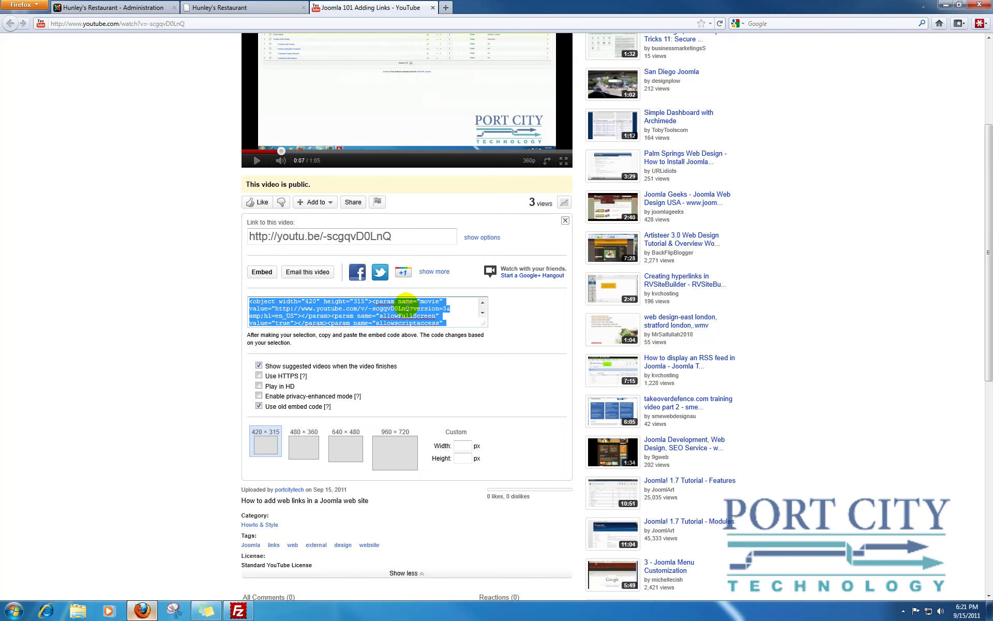
scroll(439, 291, "up", 3)
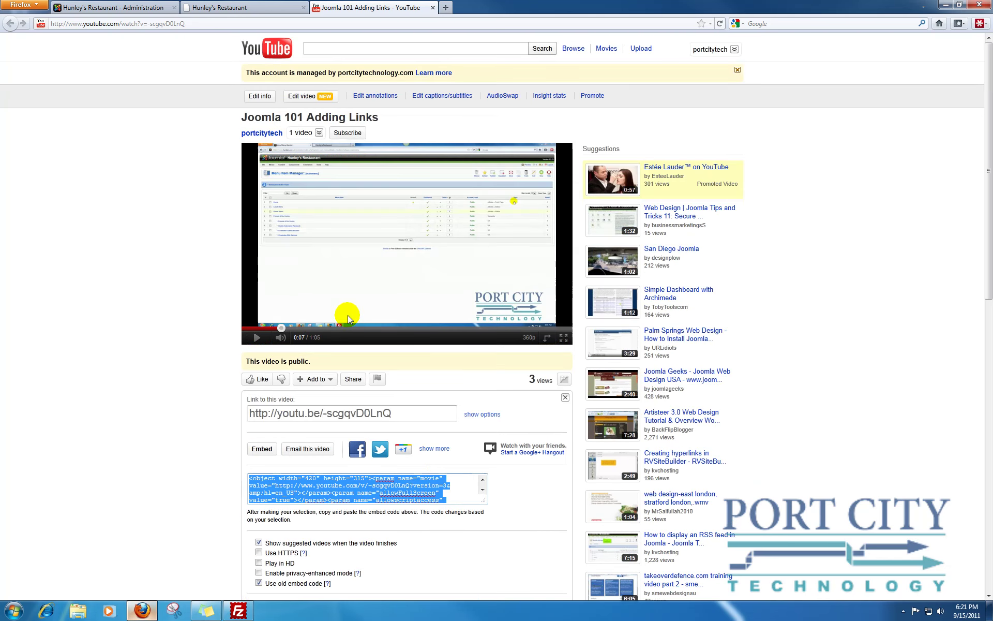
- Return to the Joomla module editor and paste the embed code into the HTML source of the custom output
left_click(148, 9)
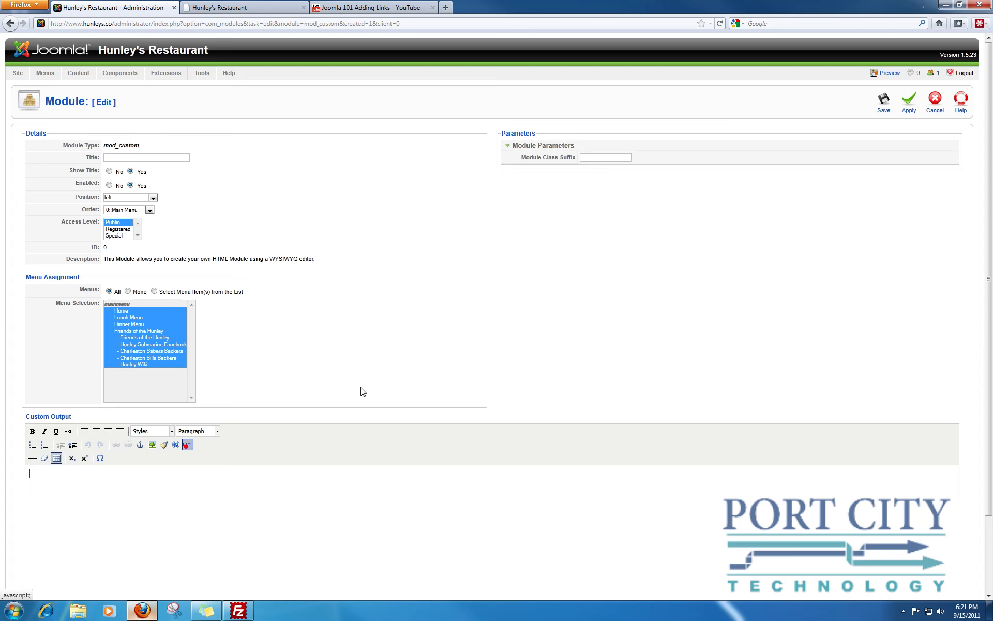
left_click(187, 444)
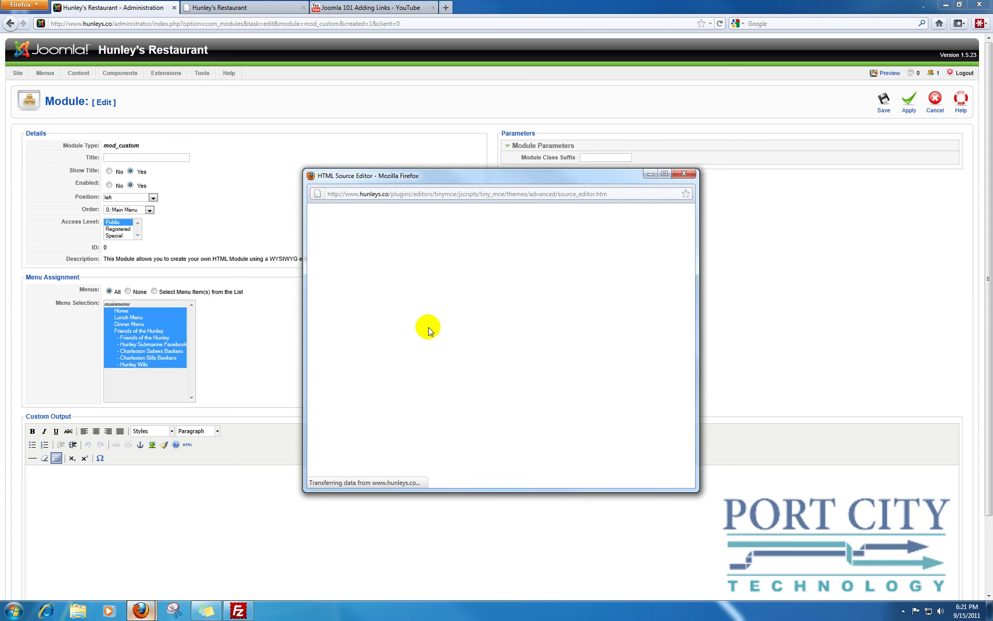
left_click(429, 327)
key("ctrl+v")
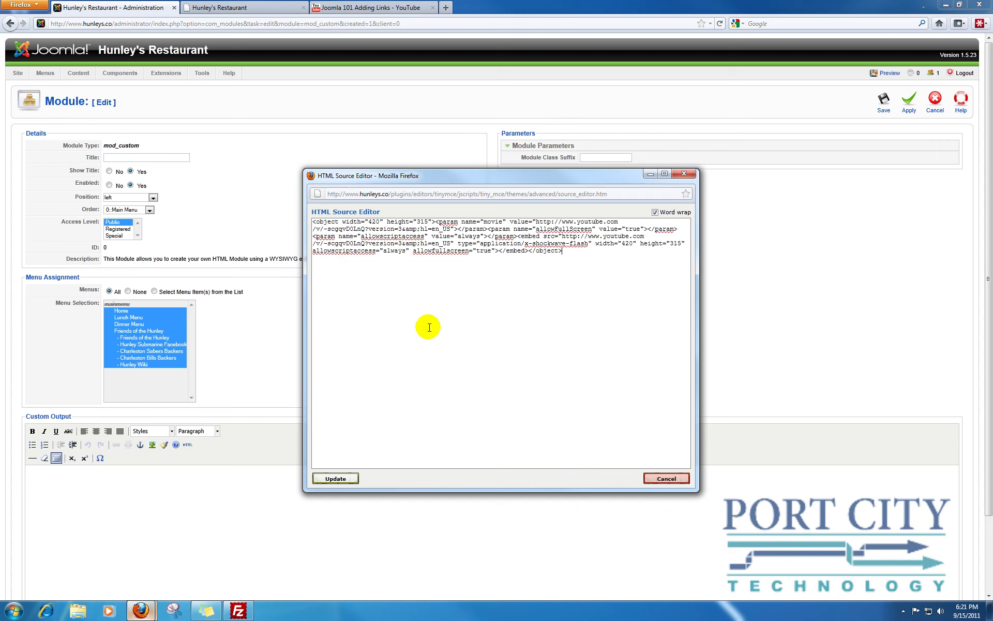
left_click(345, 478)
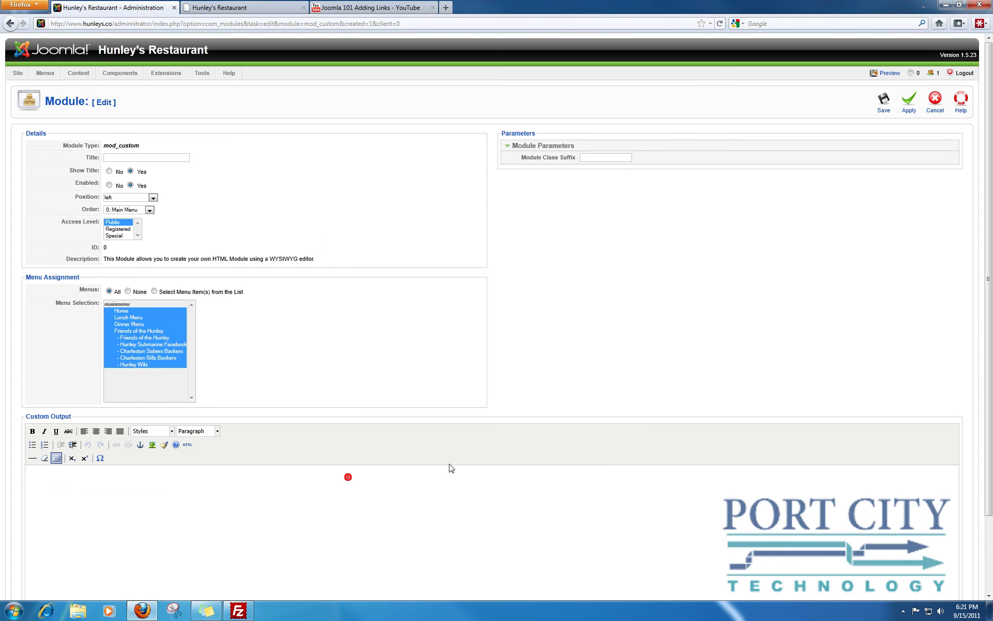
- Title the module "Joomla Instructional", turn off its title display and set its position to youtube
scroll(449, 464, "down", 3)
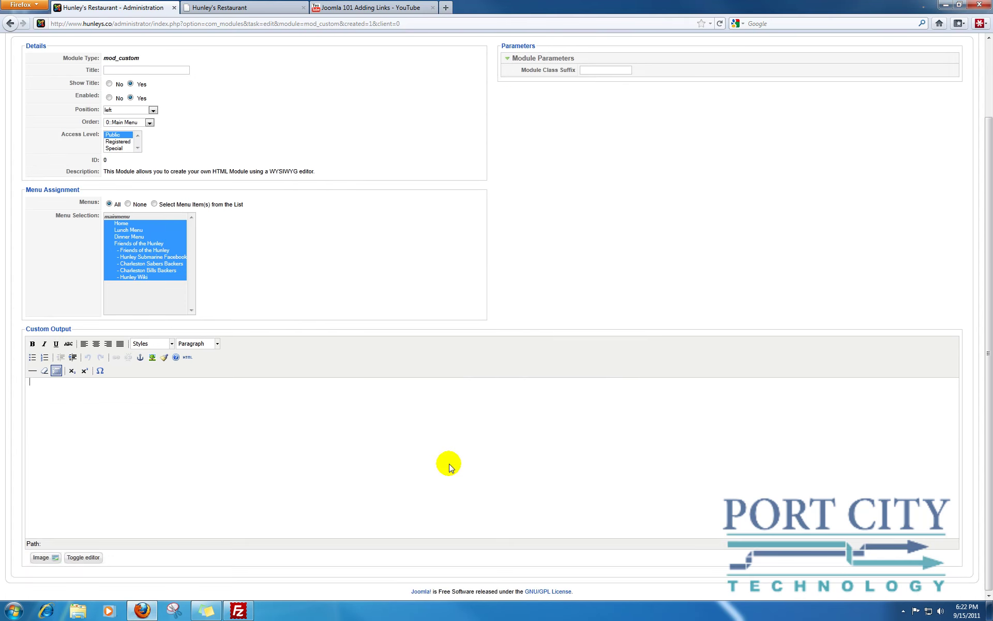
left_click(151, 71)
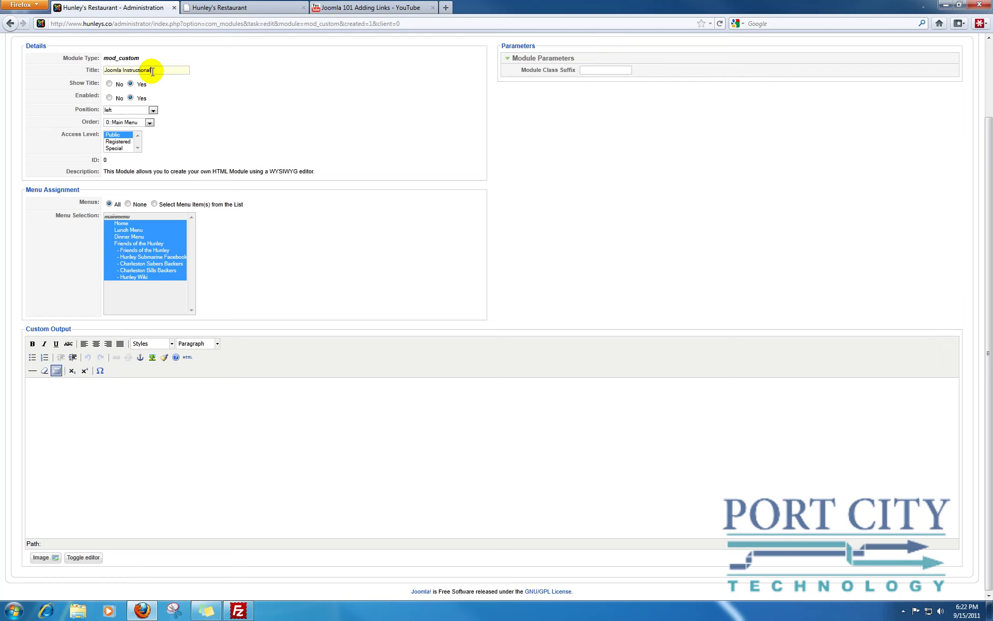
left_click(108, 84)
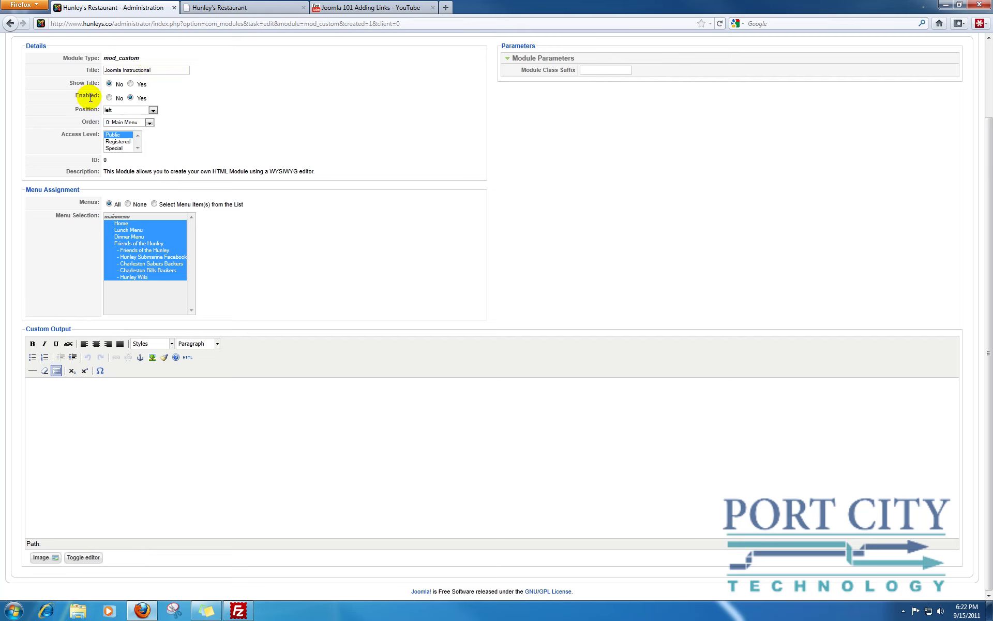
left_click(129, 109)
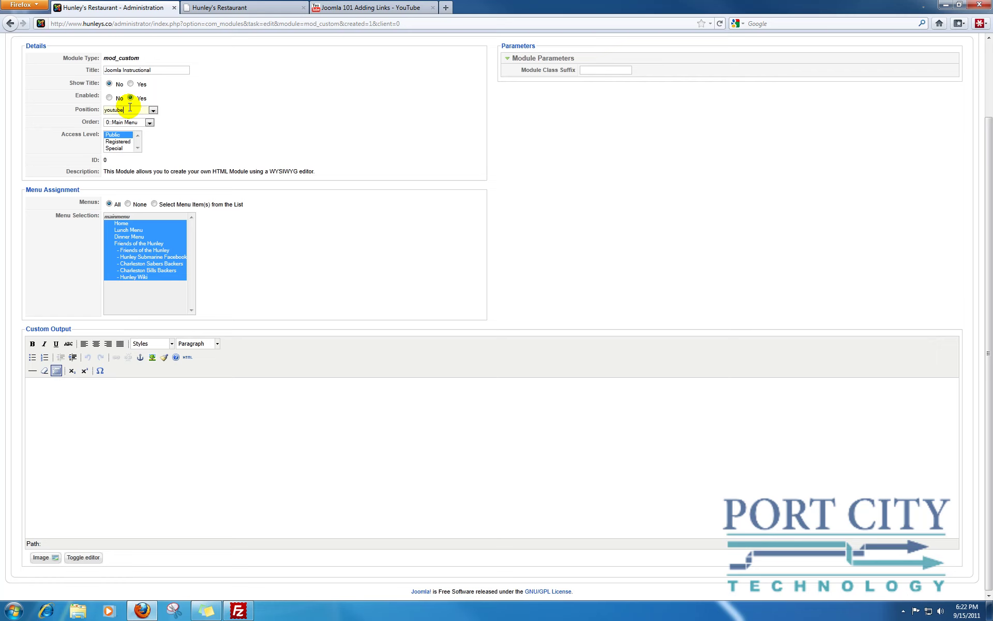
- Check the embed code in the module's HTML source without changing it, and save the module
left_click(187, 357)
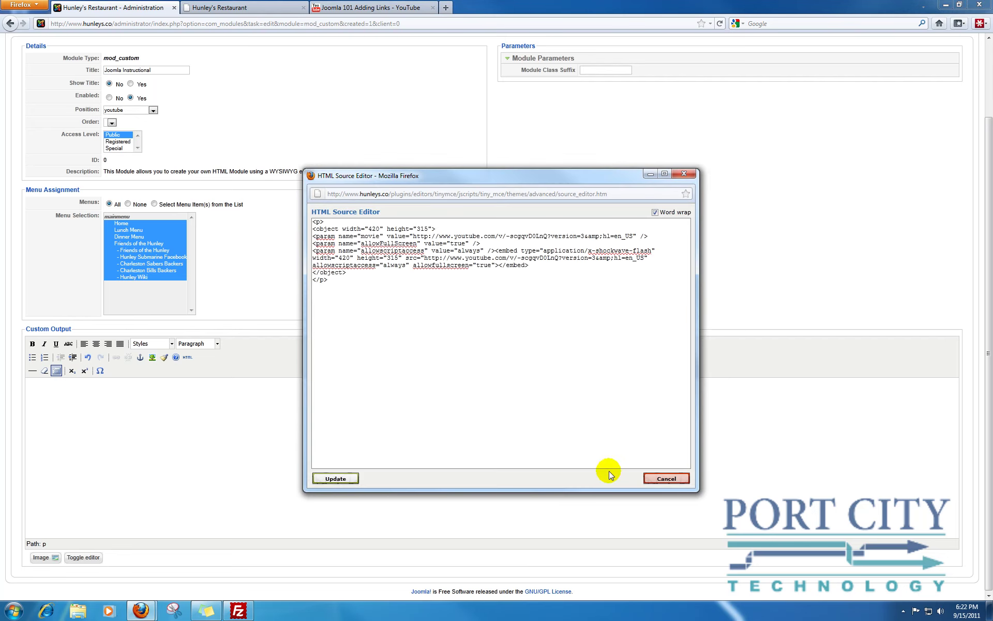
left_click(667, 478)
scroll(878, 220, "up", 2)
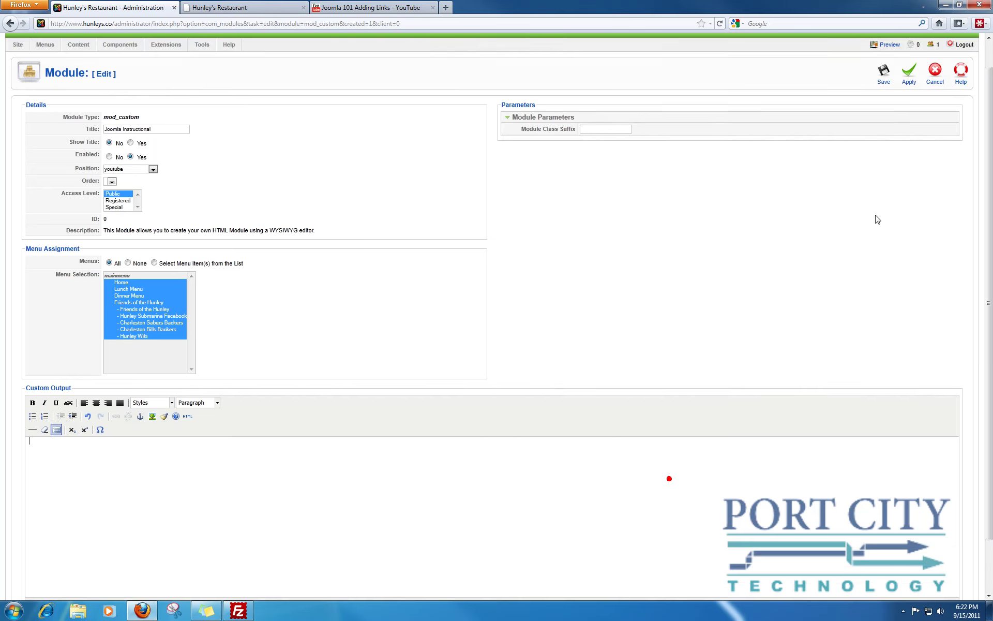
scroll(878, 219, "up", 1)
left_click(884, 101)
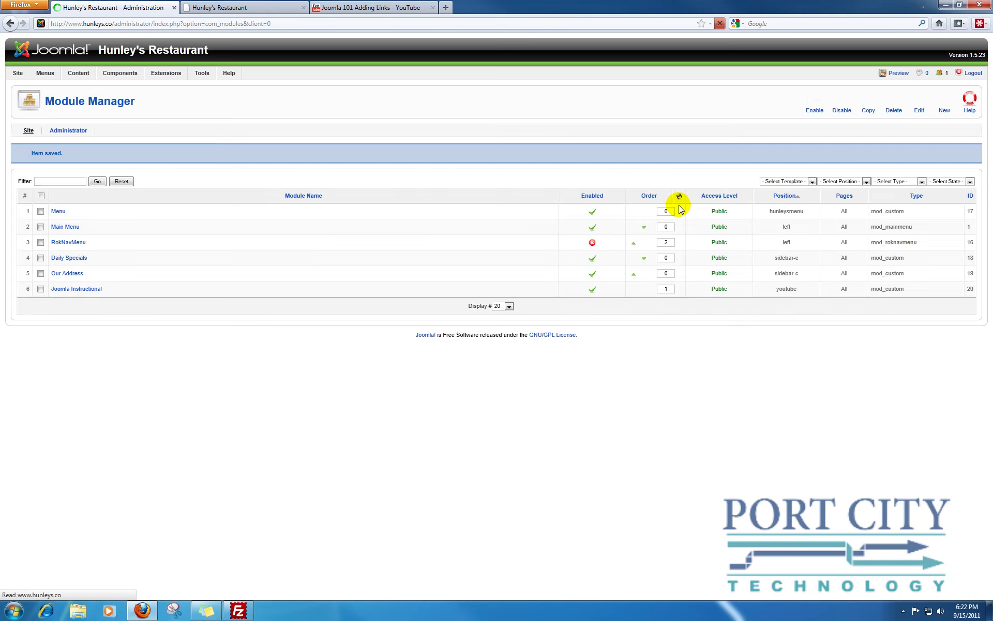
- Create a new article titled "You tube instructionals" in the Uncategorised section
left_click(77, 87)
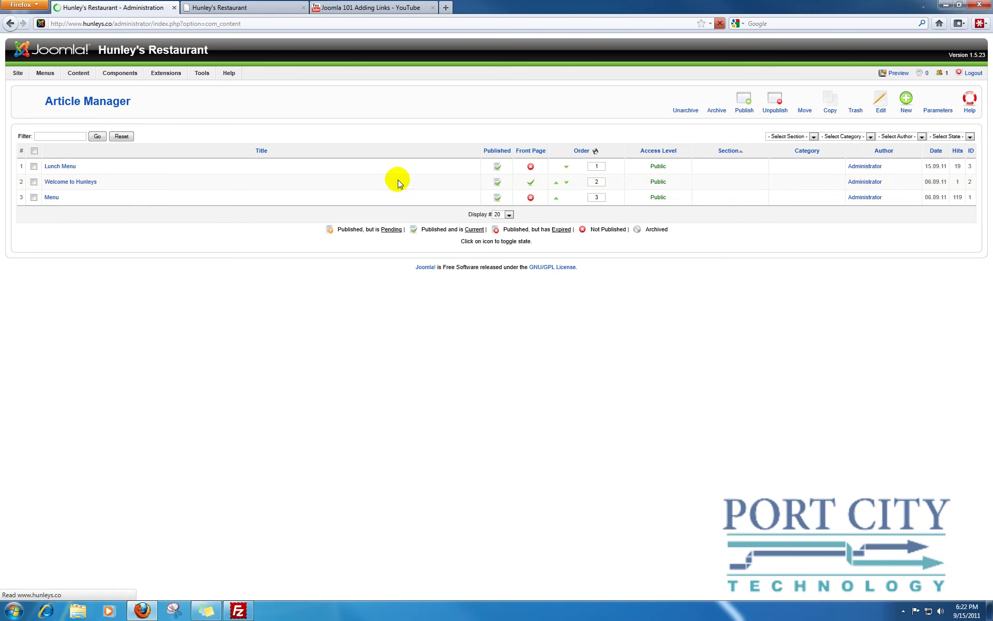
left_click(906, 101)
left_click(254, 345)
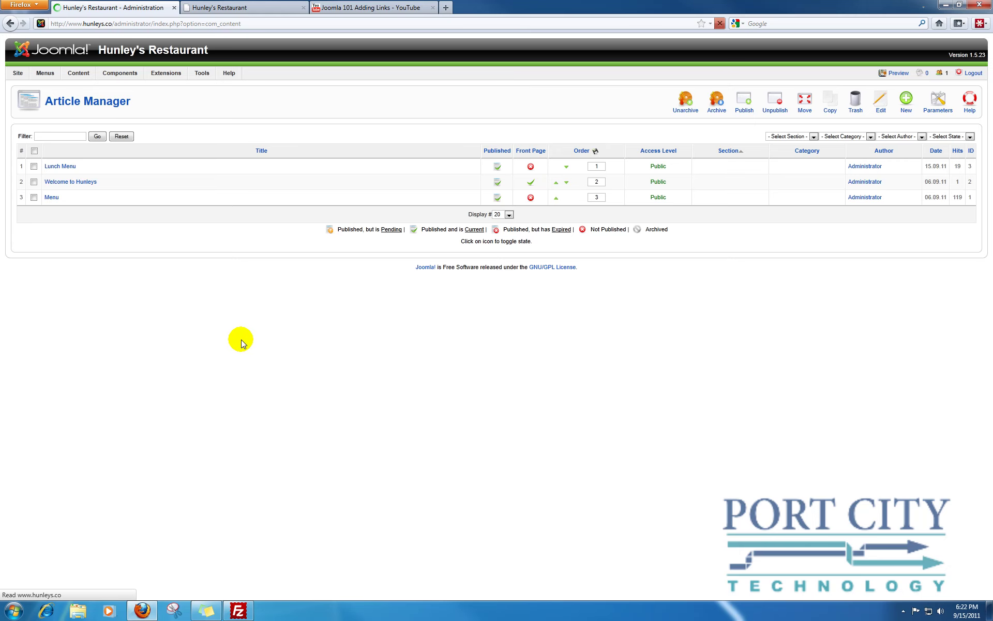
left_click(126, 168)
left_click(124, 181)
left_click(136, 141)
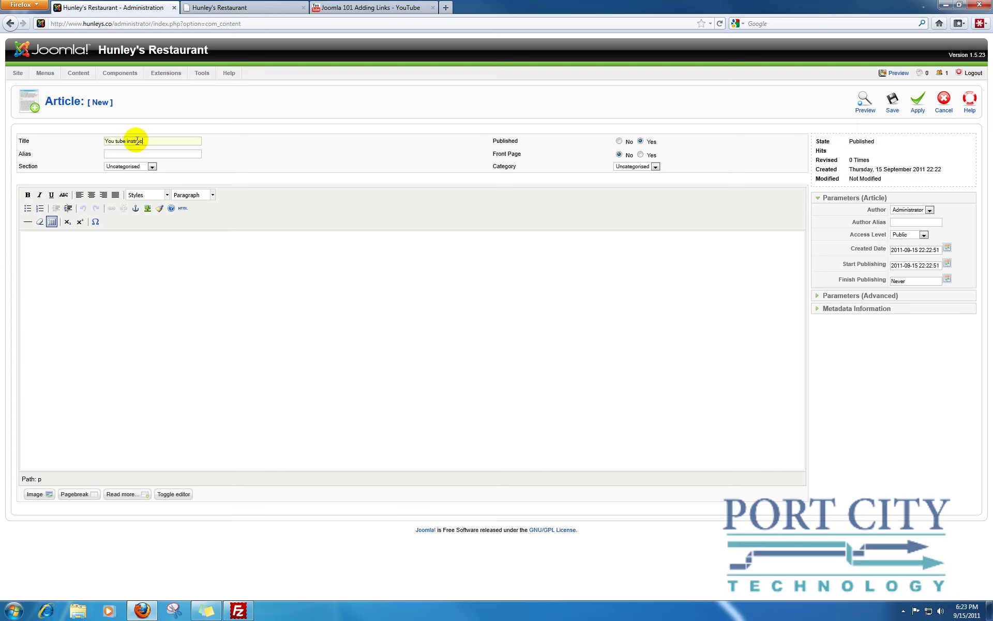
- Insert {loadposition youtube} into the article body through its HTML source and save the article
left_click(120, 240)
left_click(182, 208)
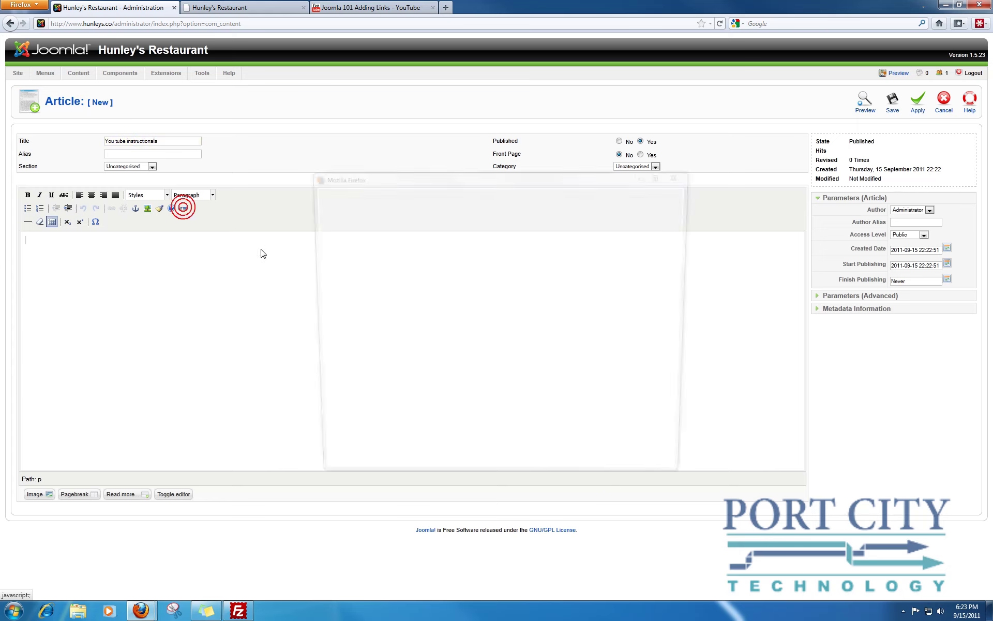
left_click(350, 254)
type("{}")
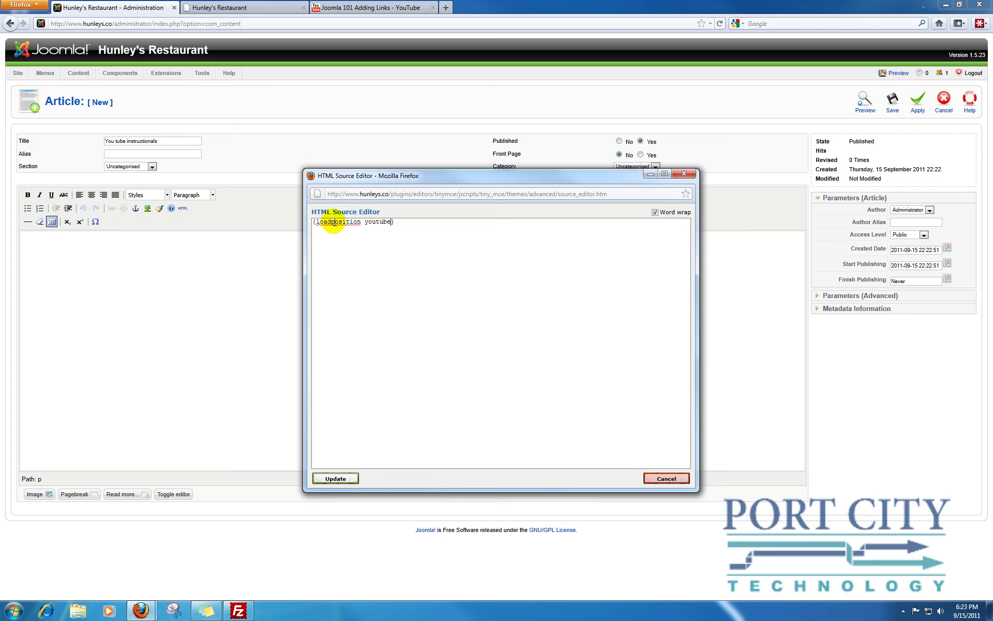
left_click(335, 479)
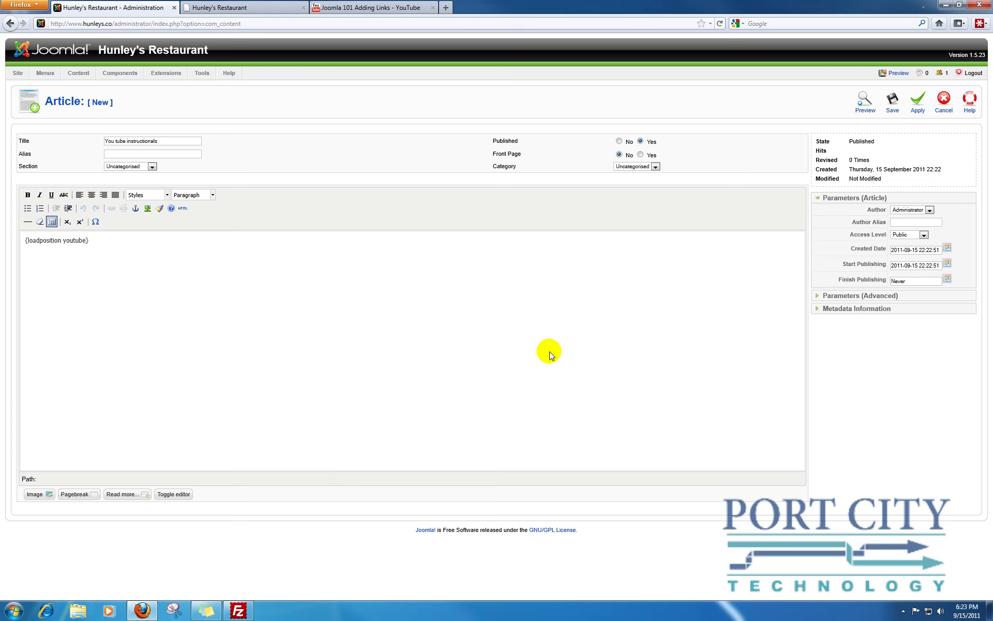
left_click(893, 100)
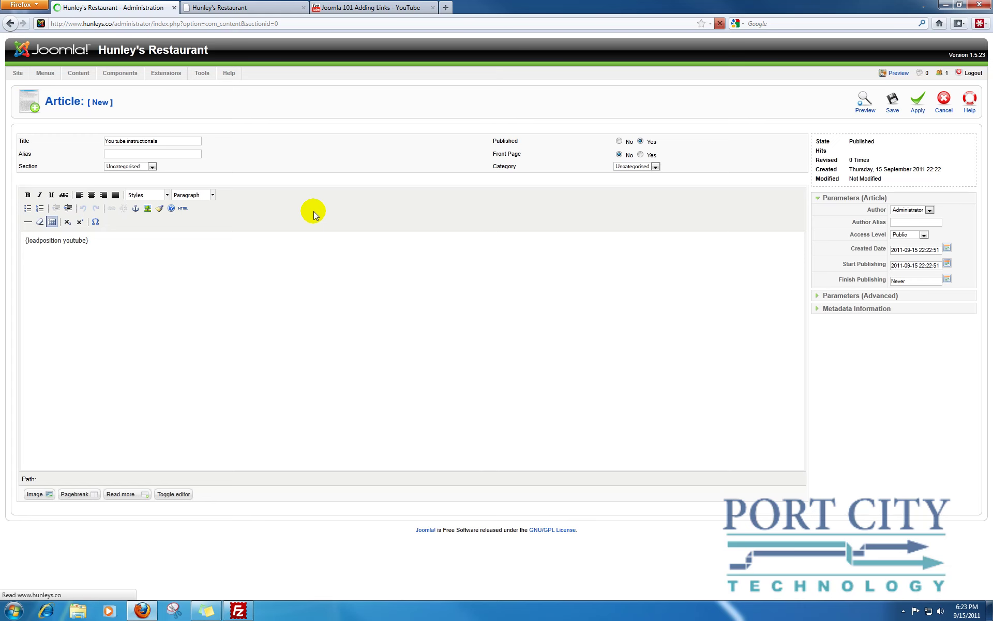
- Start a new Main Menu item of the Article Layout type
mouse_move(45, 73)
left_click(46, 113)
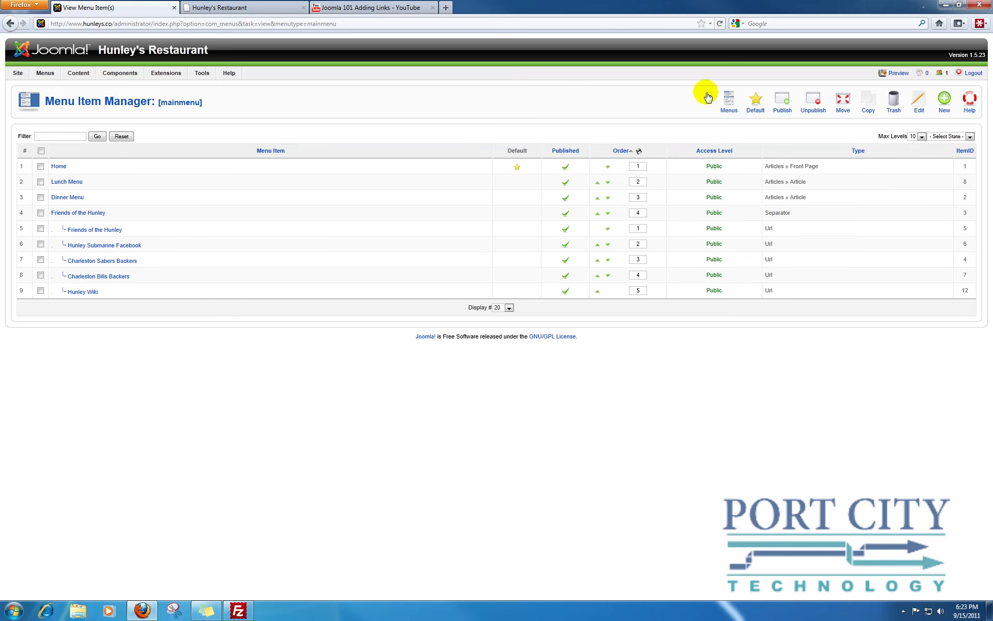
left_click(948, 105)
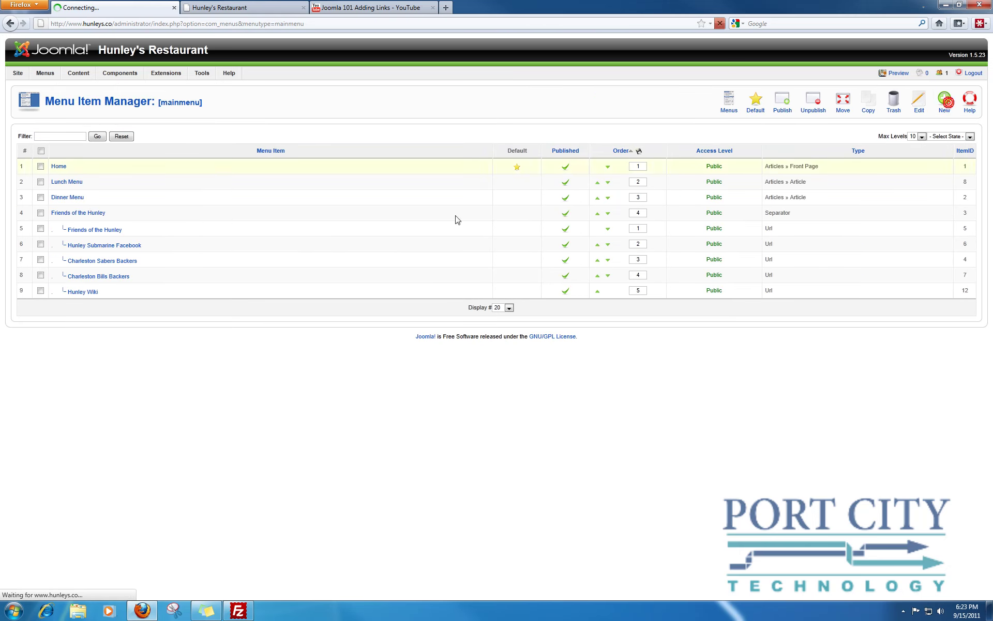
left_click(74, 166)
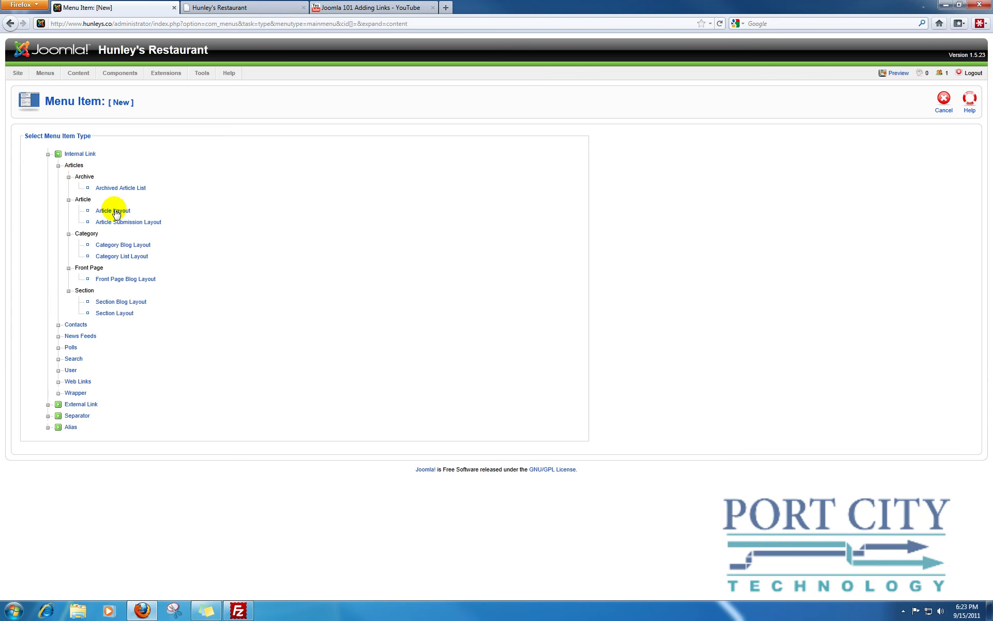
left_click(113, 210)
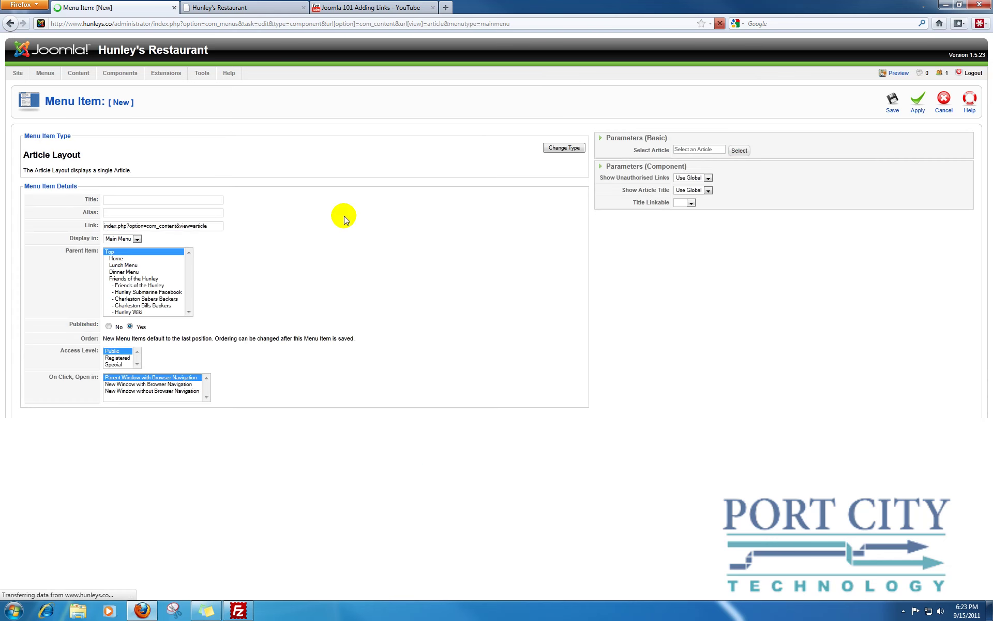
- Link the menu item to the "You tube instructionals" article and title it "Instrutionals"
left_click(737, 152)
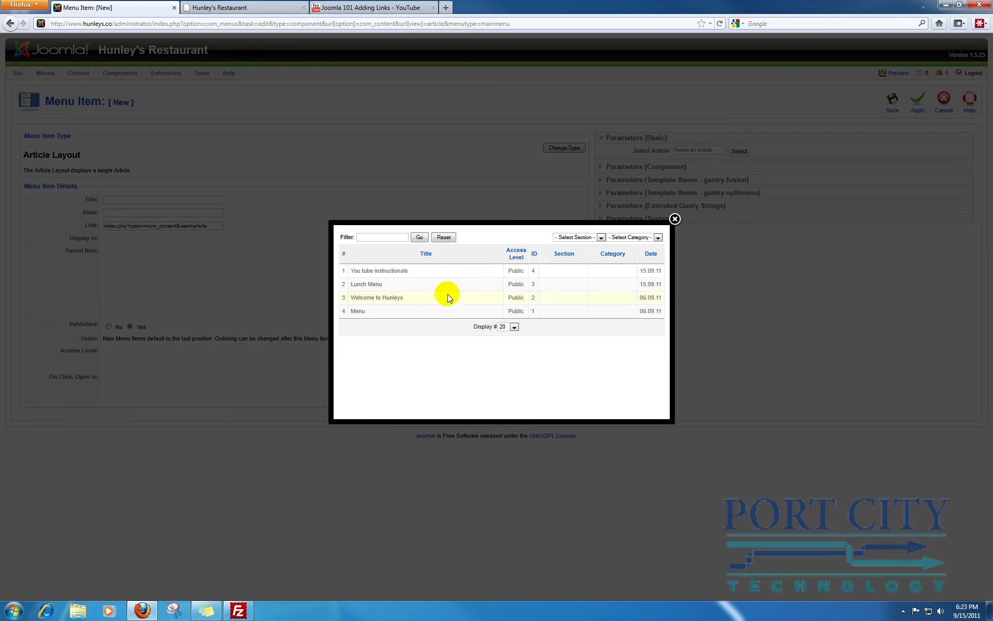
left_click(391, 276)
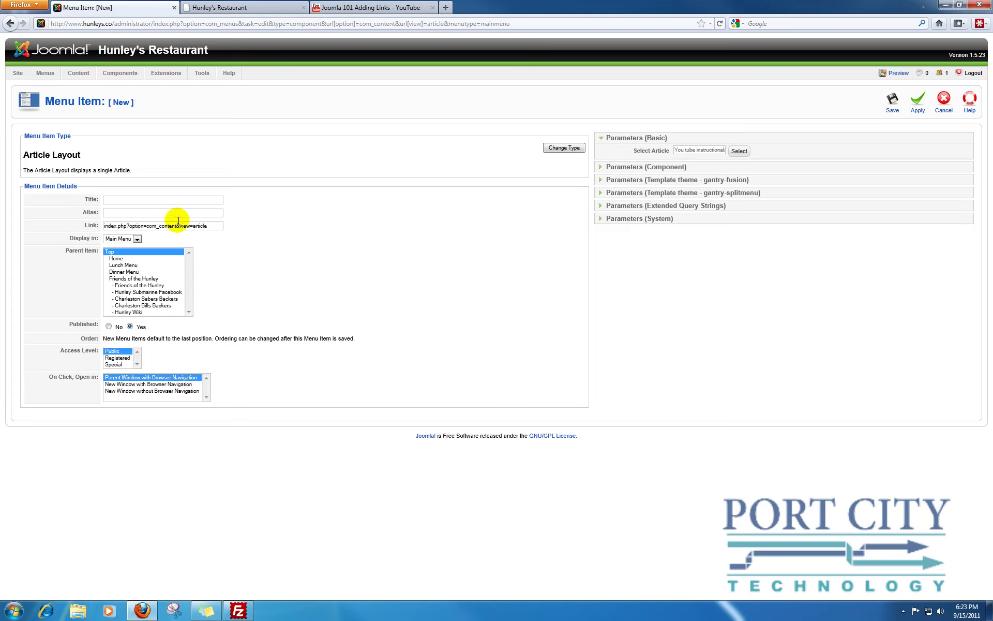
left_click(155, 199)
type("Instru")
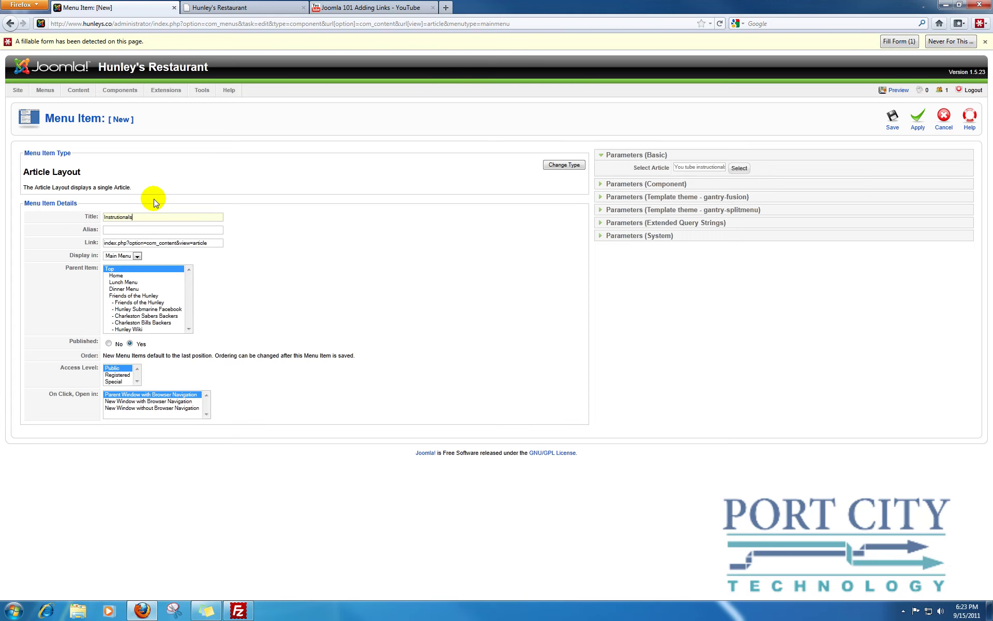
- Retitle the new menu item "Tutorials" and save it
type("tional")
key("ctrl+a")
key("BackSpace")
type("Tuto")
left_click(892, 123)
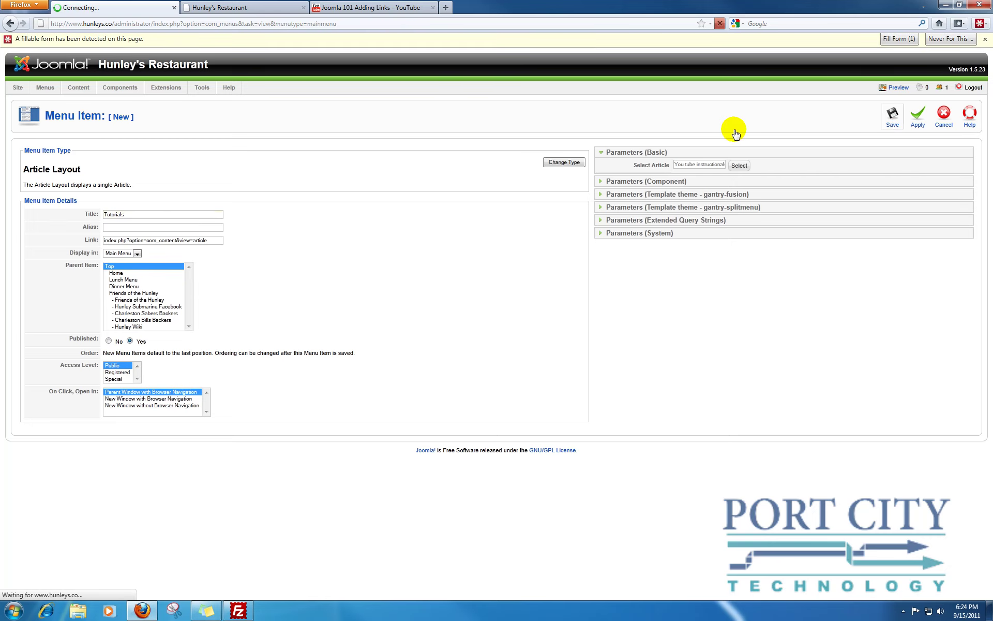
- Reload the live site, open its Tutorials page, and test the embedded video in normal and full-screen playback
left_click(250, 9)
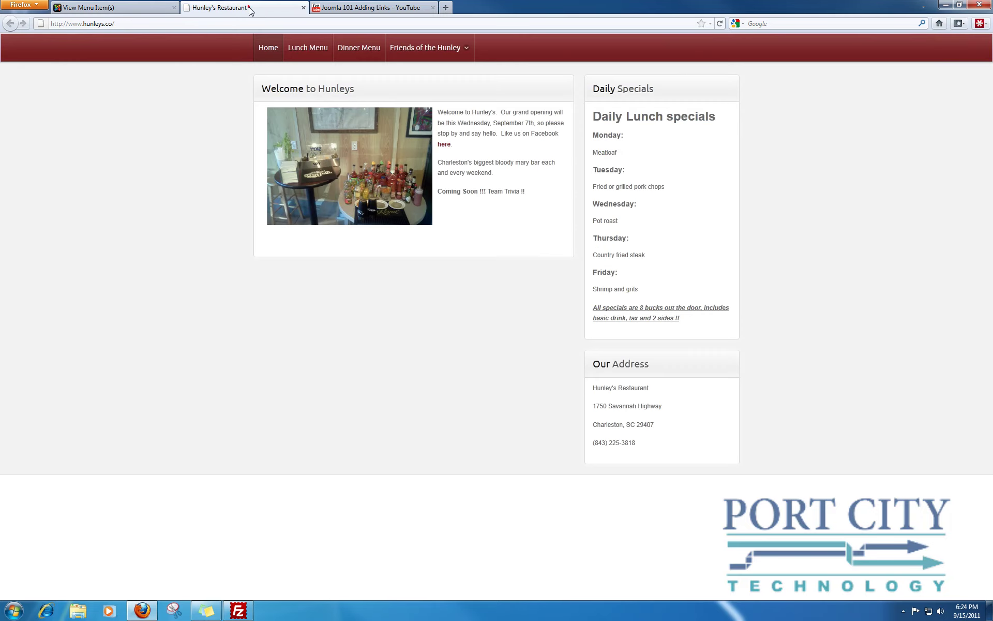
left_click(718, 24)
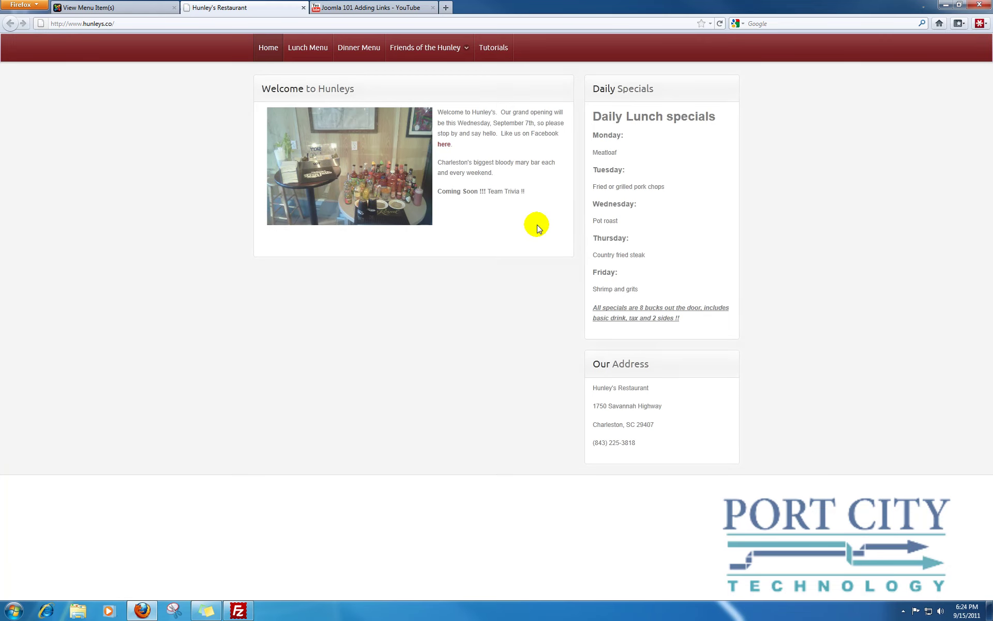
left_click(499, 48)
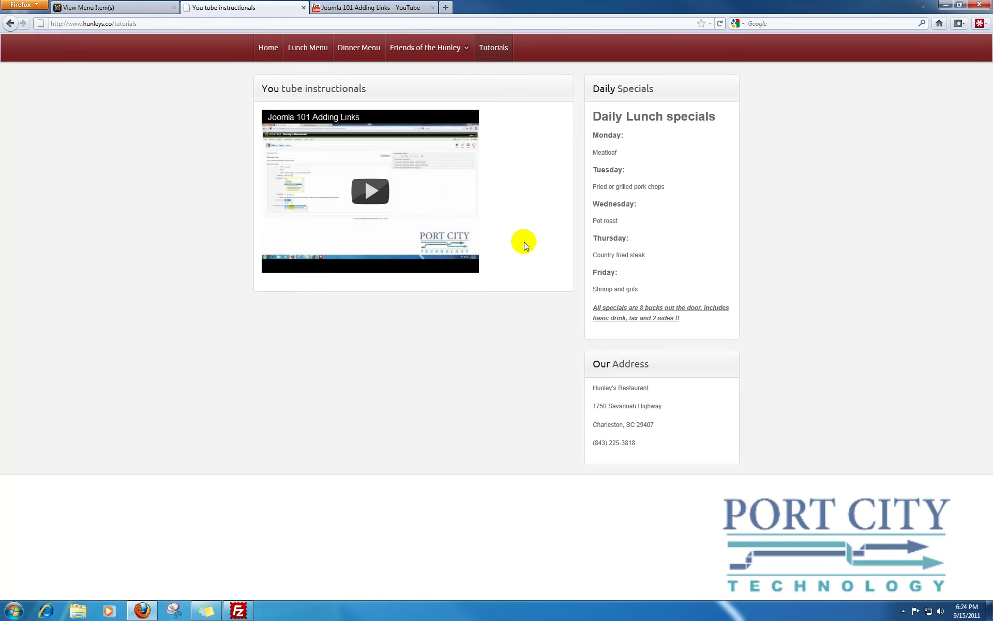
left_click(371, 194)
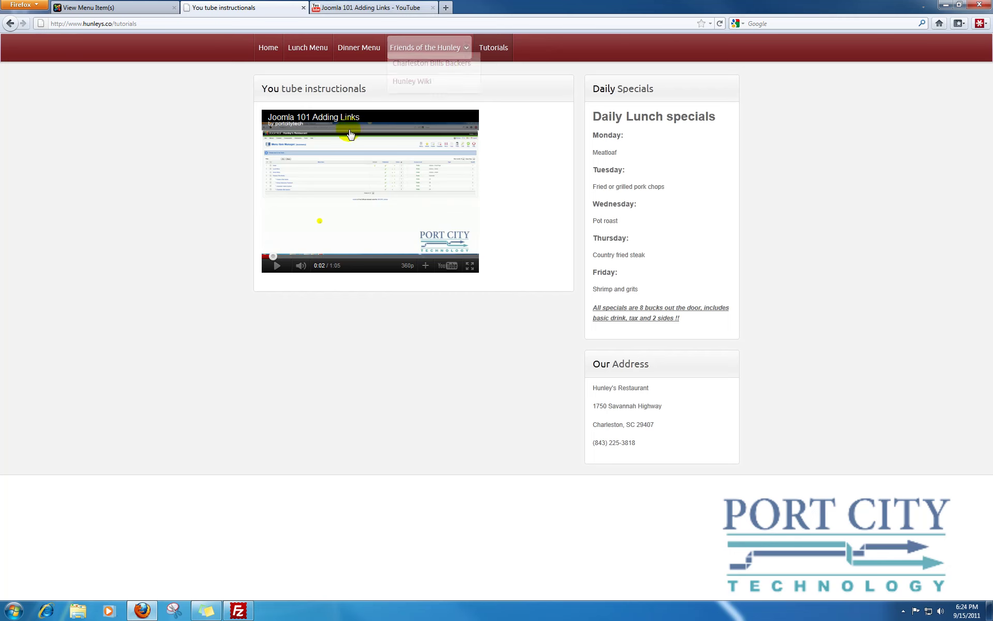
left_click(471, 266)
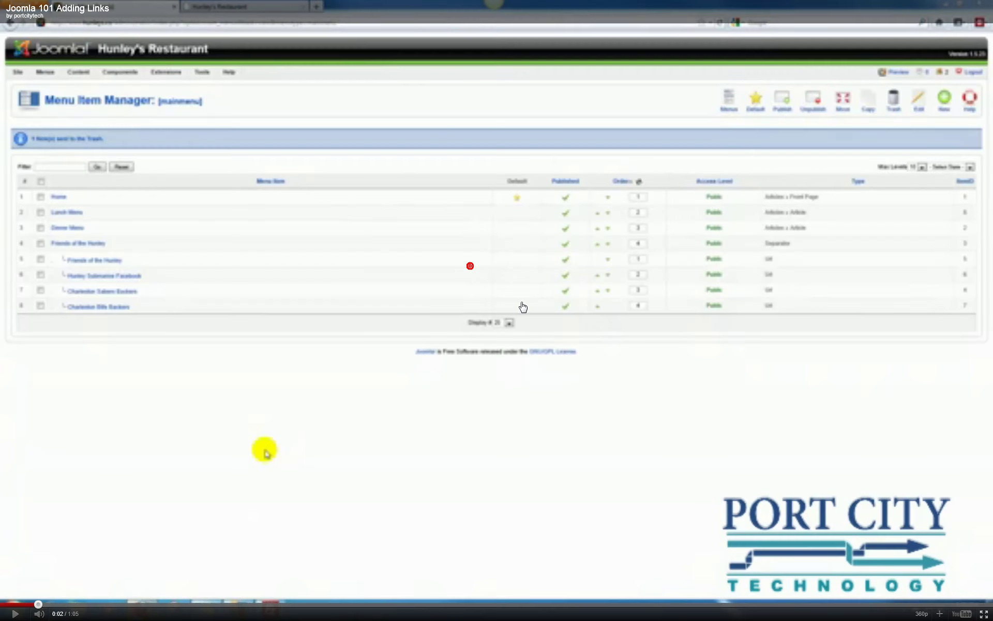
key("Escape")
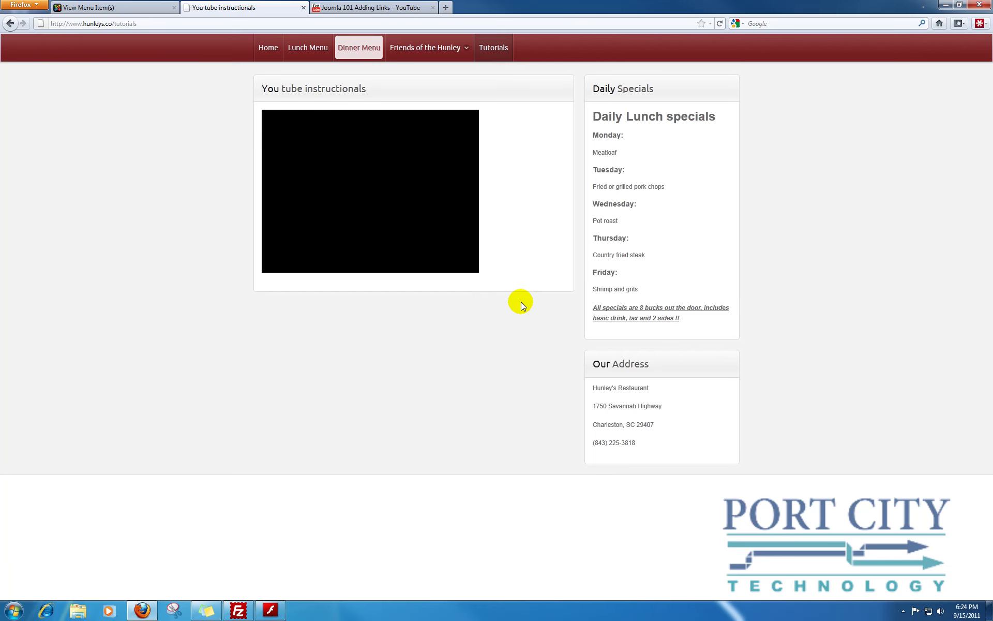
- Open the Joomla Instructional module's HTML source and inspect the embed tag's width and height values
left_click(133, 8)
left_click(174, 101)
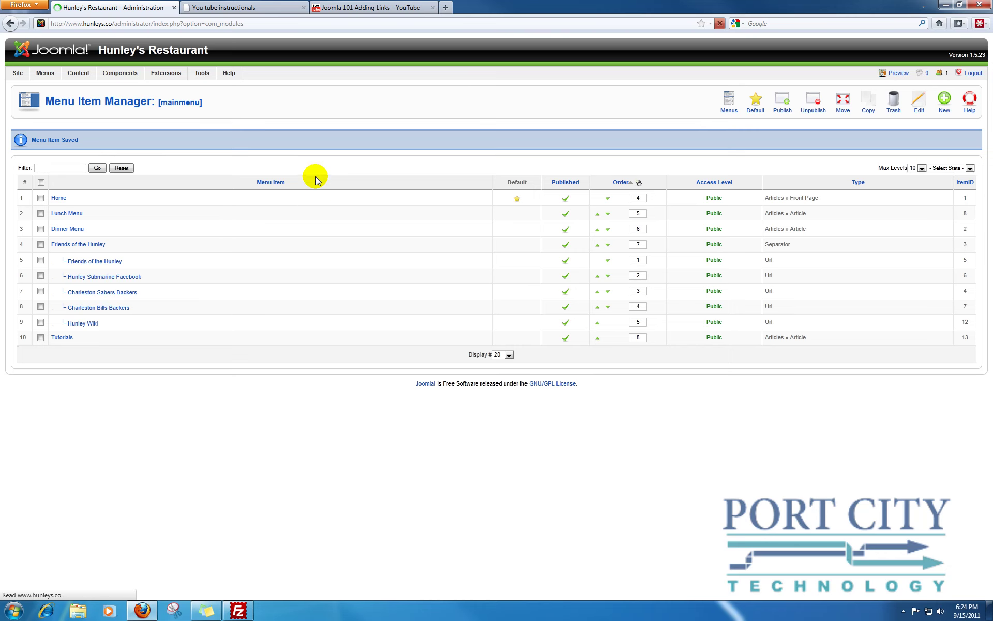
left_click(87, 263)
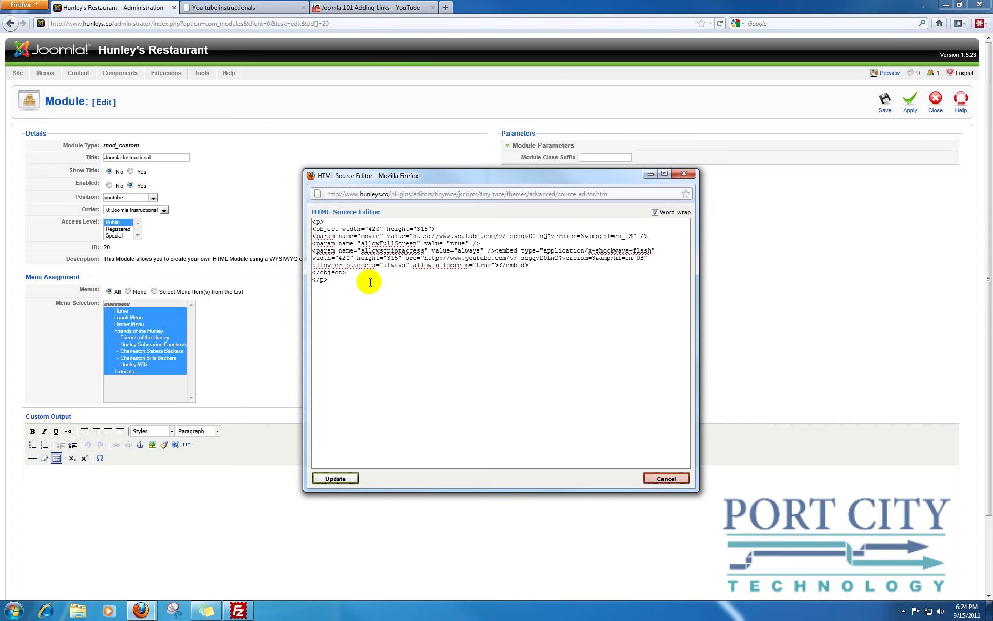
left_click(342, 257)
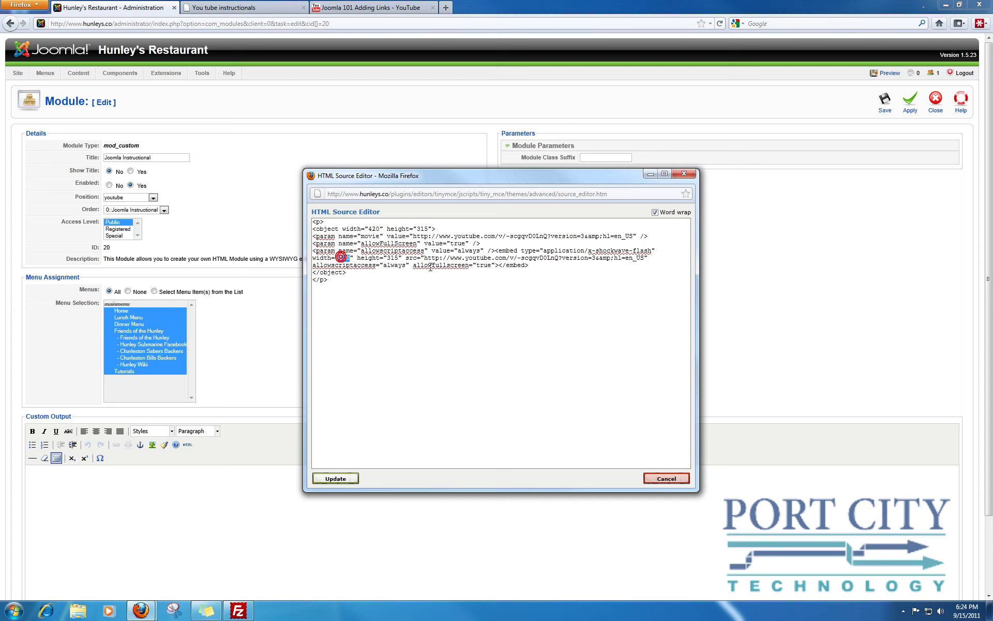
double_click(394, 258)
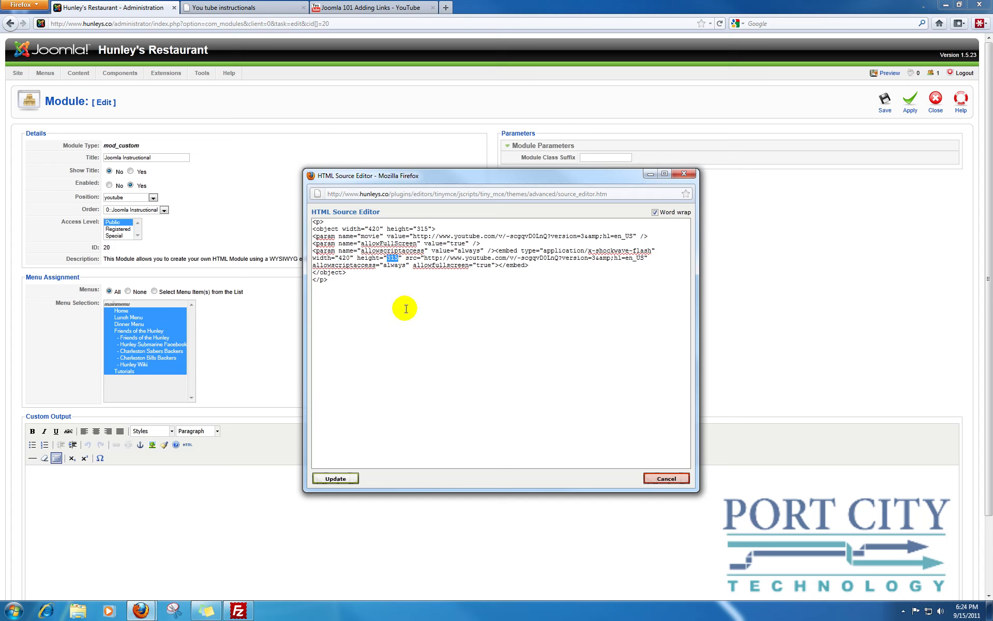
left_click(389, 337)
- Wrap the video's embed code in table, tr and td tags, with the matching closing tags after the paragraph
left_click(313, 221)
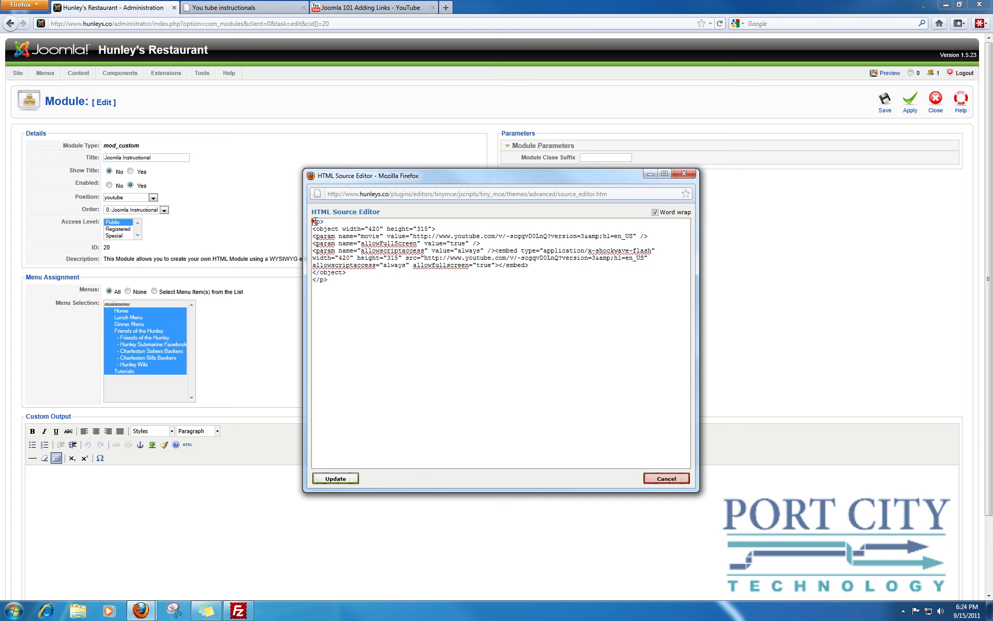
key("Return")
key("Return")
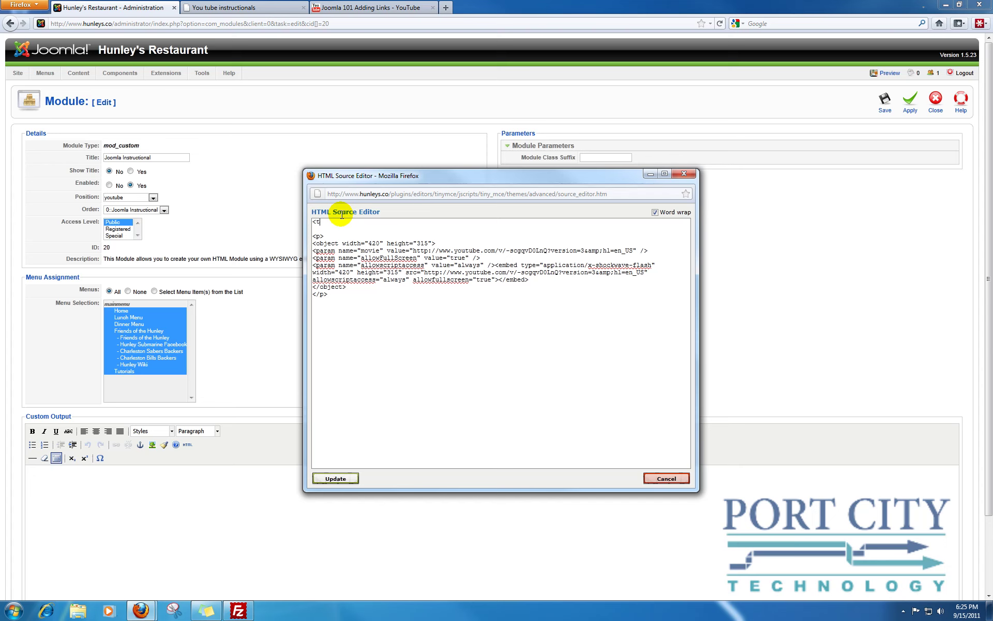
type("<table>")
key("Return")
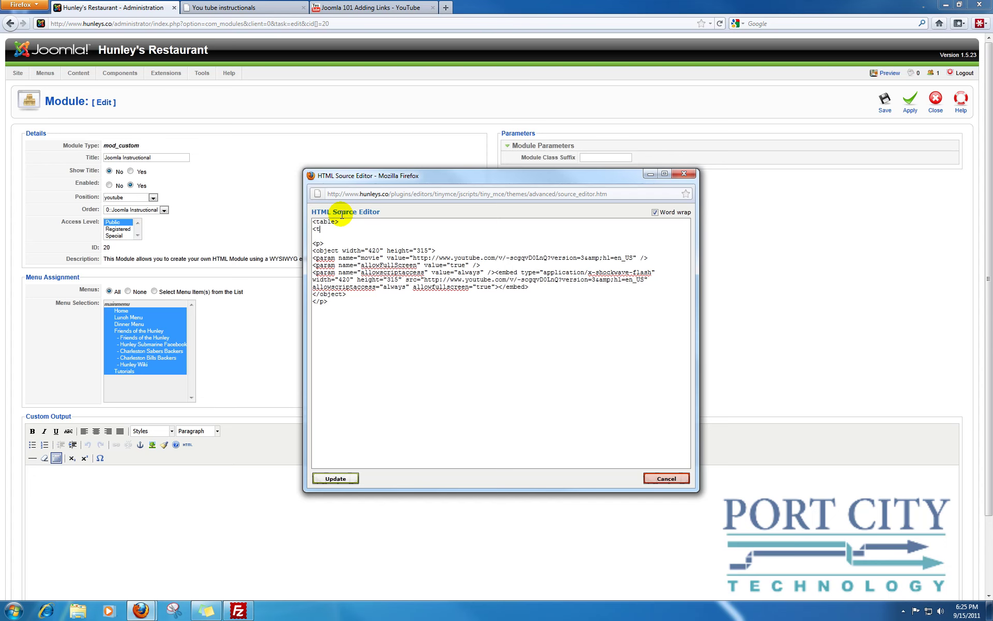
type("<tr>")
key("Return")
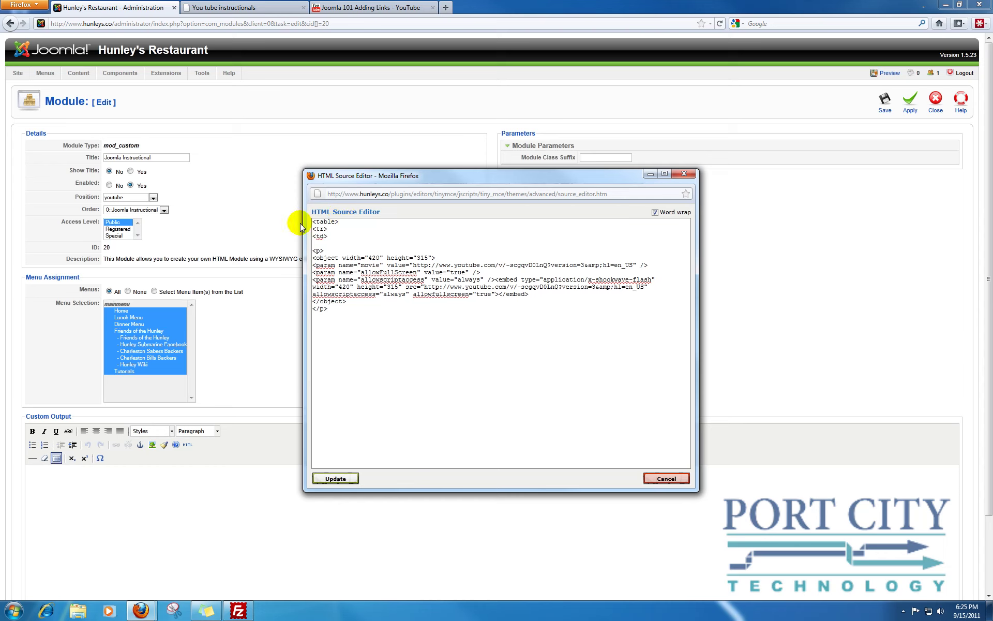
left_click(334, 308)
key("Return")
key("Return")
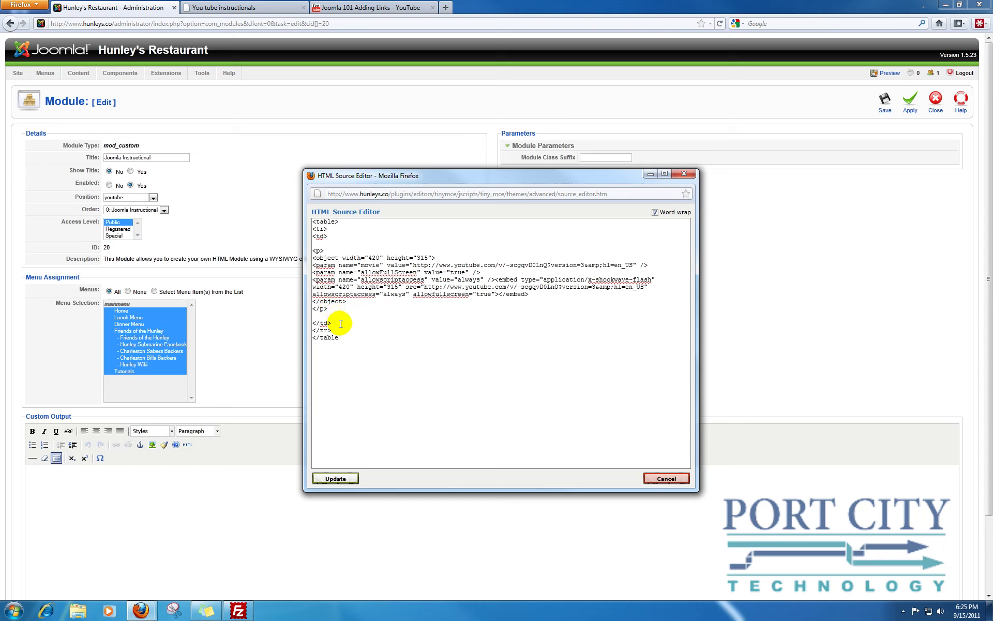
- Duplicate the td cell containing the video within the same table row, update the source, and apply the module changes
left_click(341, 324)
left_click_drag(314, 236, 378, 324)
key("ctrl+c")
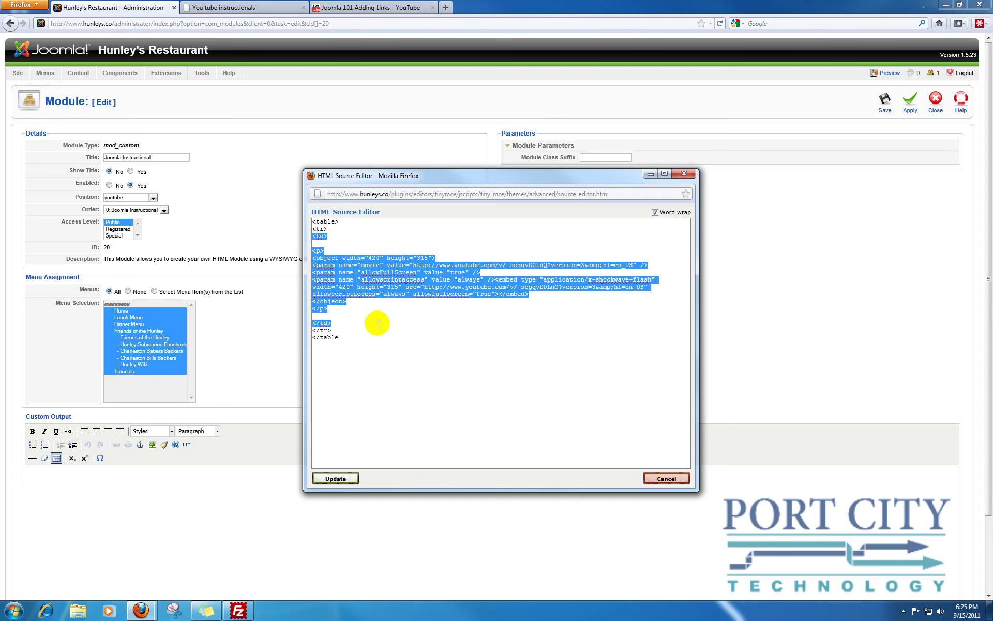
left_click(379, 324)
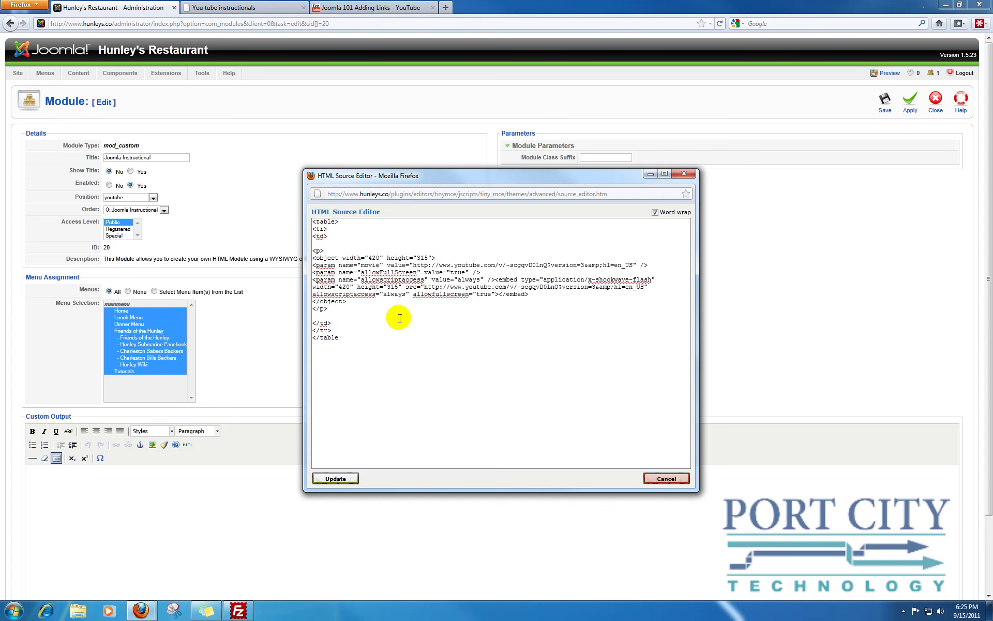
key("ctrl+v")
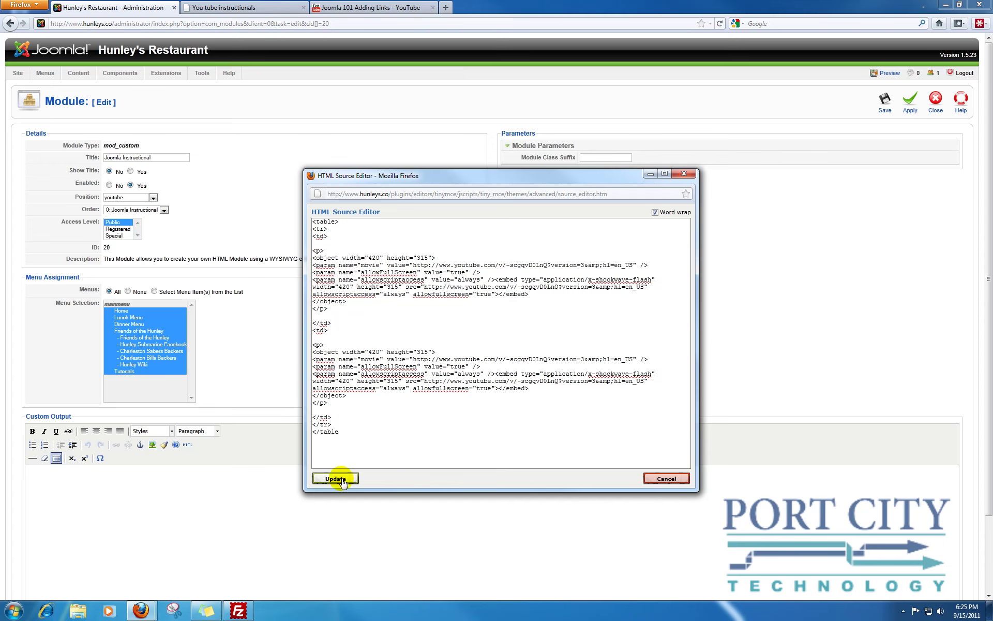
left_click(339, 478)
left_click(909, 102)
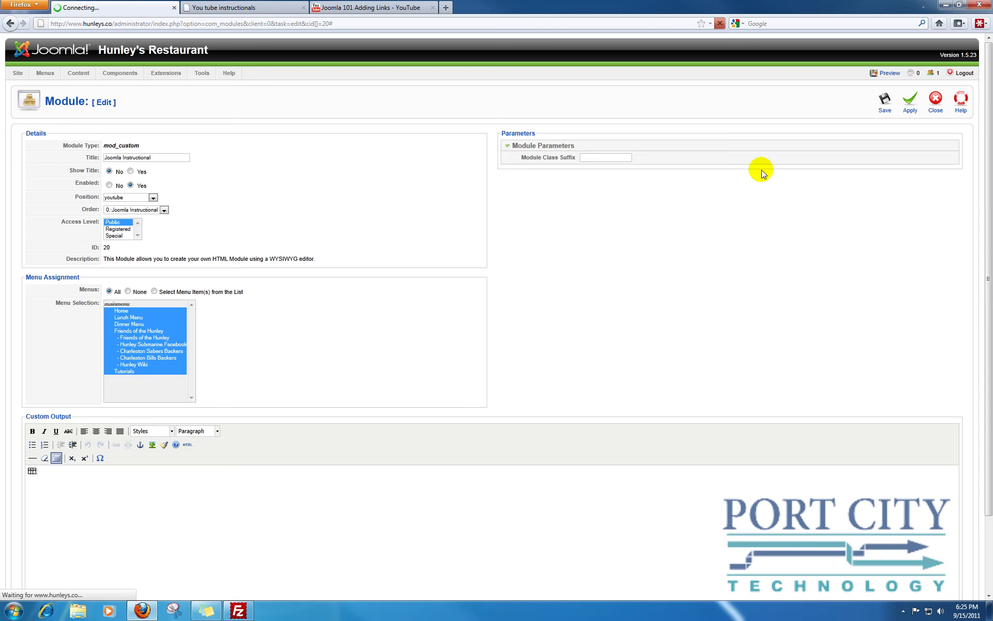
- Reload the live Tutorials page to check how the two video cells fit beside the sidebar
left_click(409, 8)
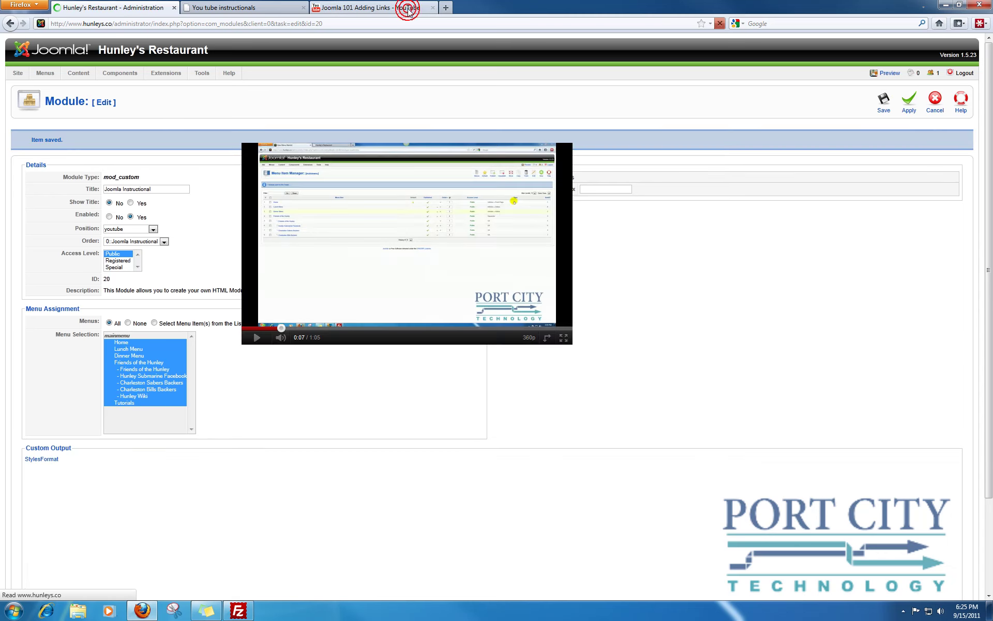
left_click(238, 10)
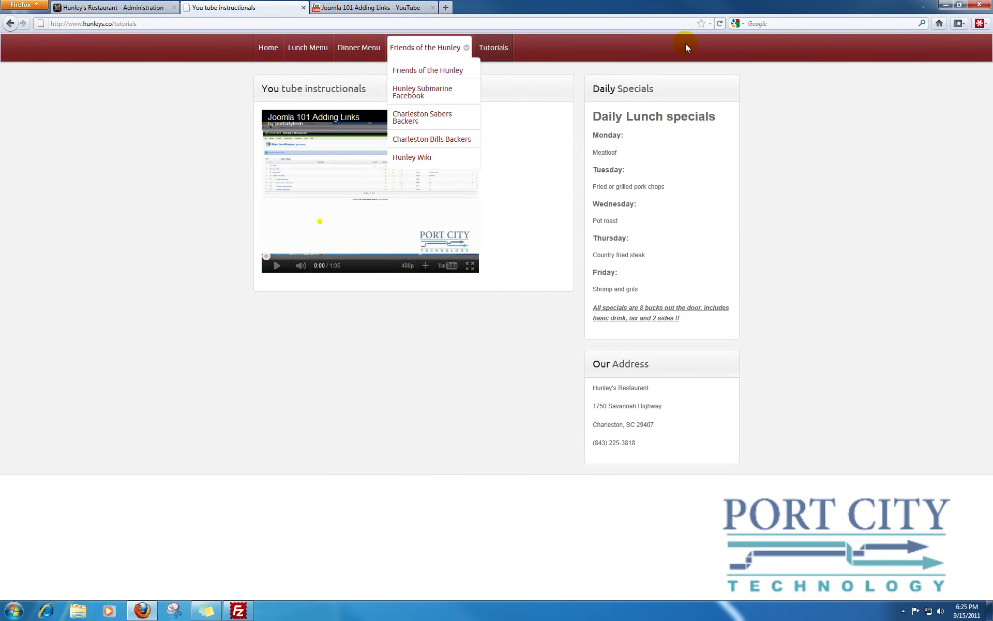
left_click(720, 24)
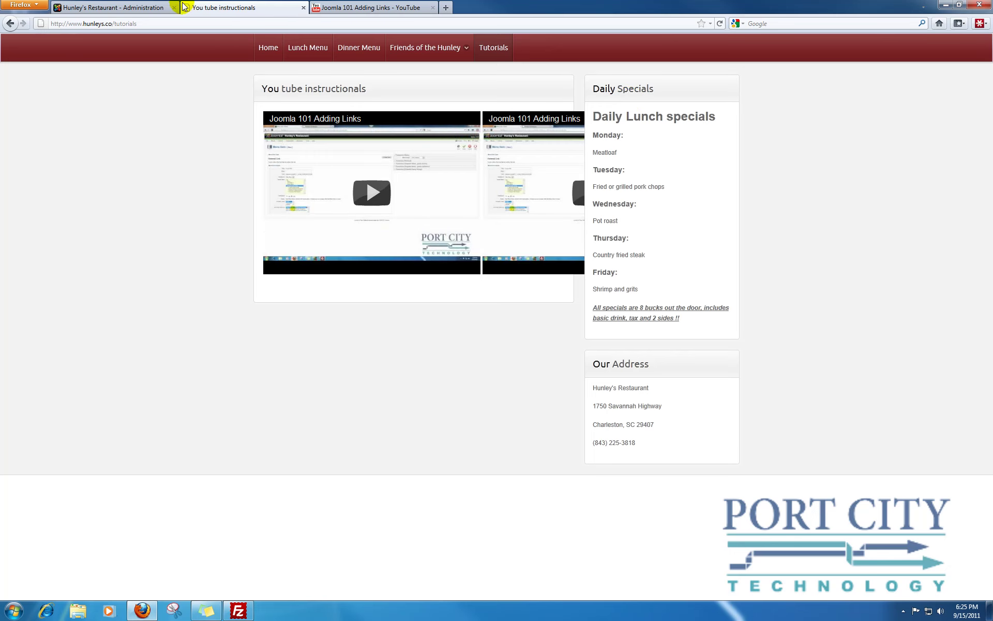
- Save and close the Joomla Instructional module, and disable the Daily Specials and Our Address modules
left_click(144, 9)
left_click(884, 100)
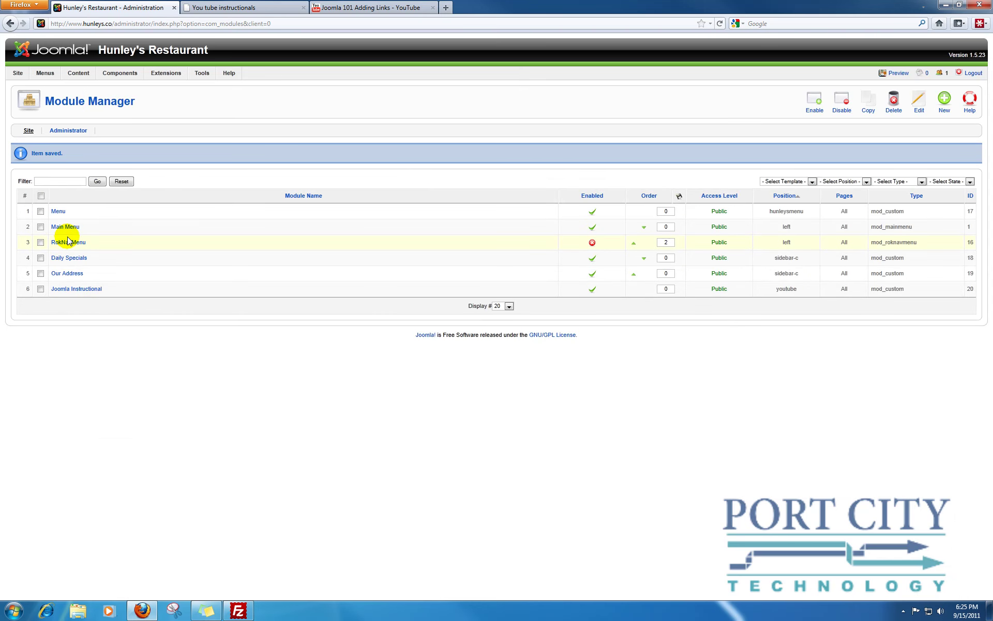
left_click(58, 257)
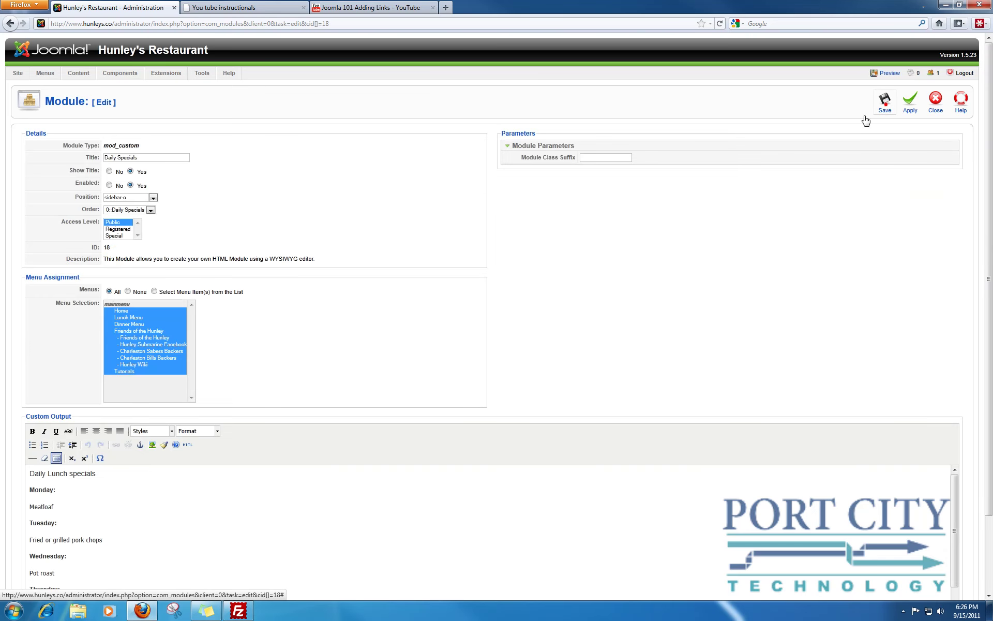
left_click(886, 106)
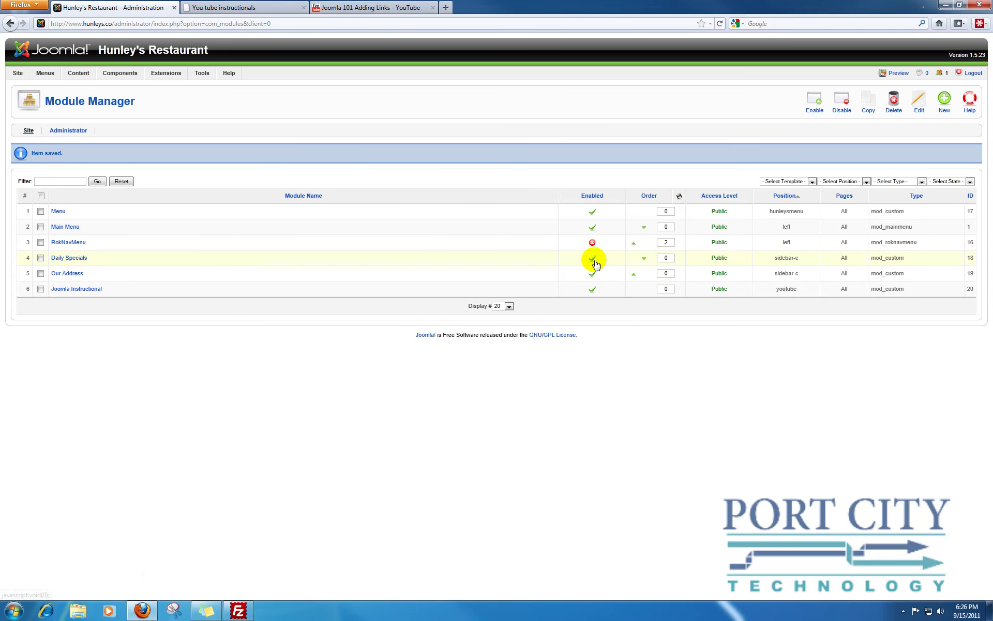
left_click(593, 259)
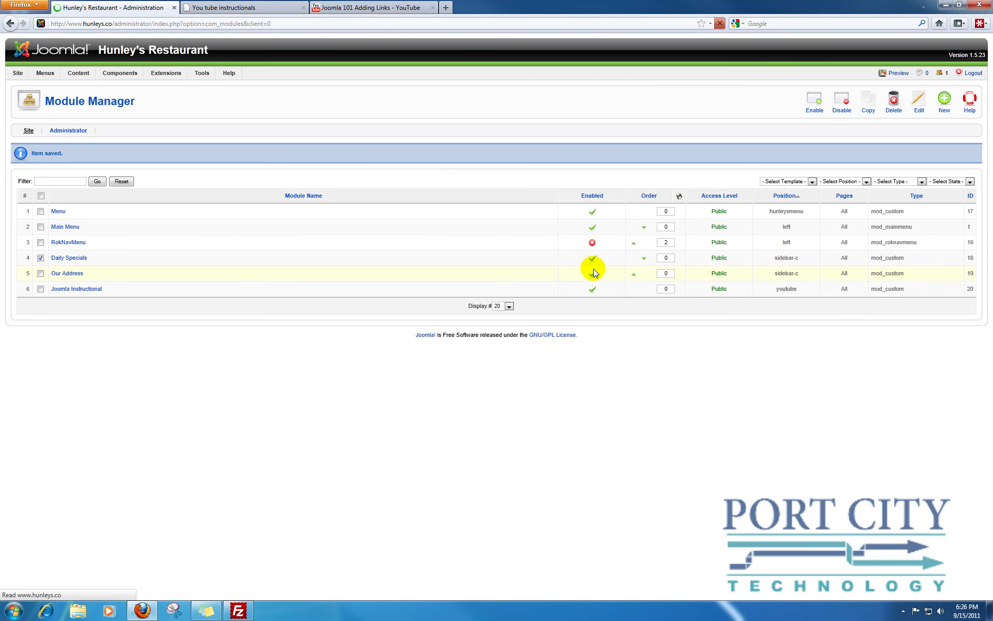
left_click(592, 249)
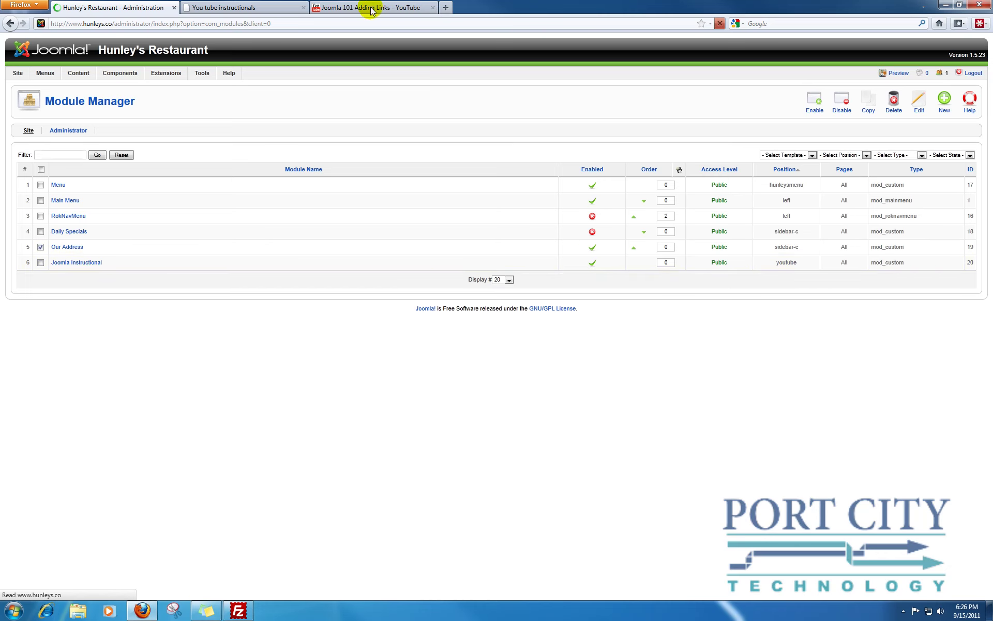
- Reload the live Tutorials page to check the video layout without the sidebar modules
left_click(262, 6)
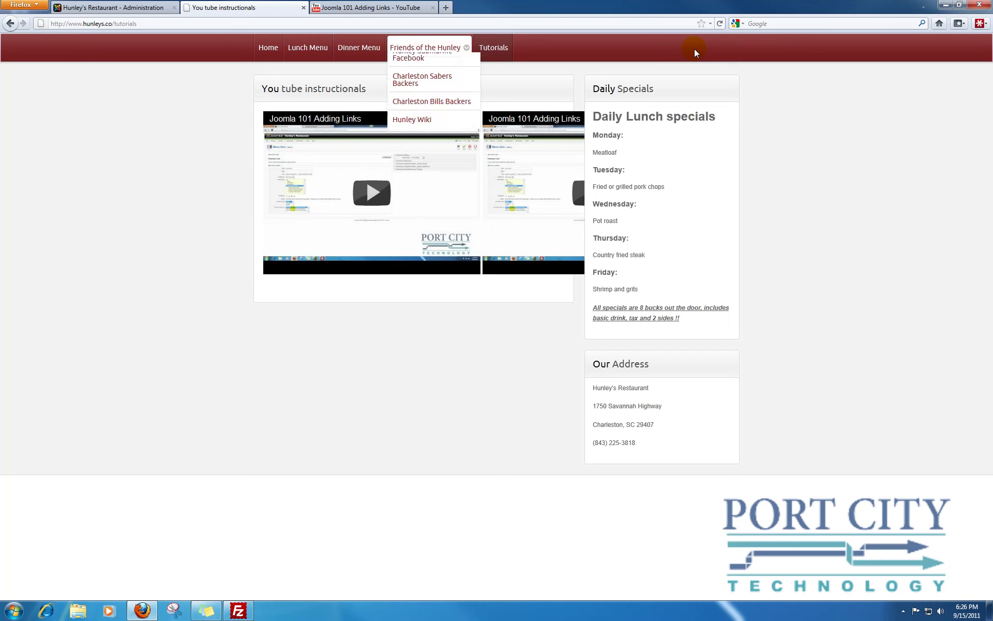
left_click(721, 25)
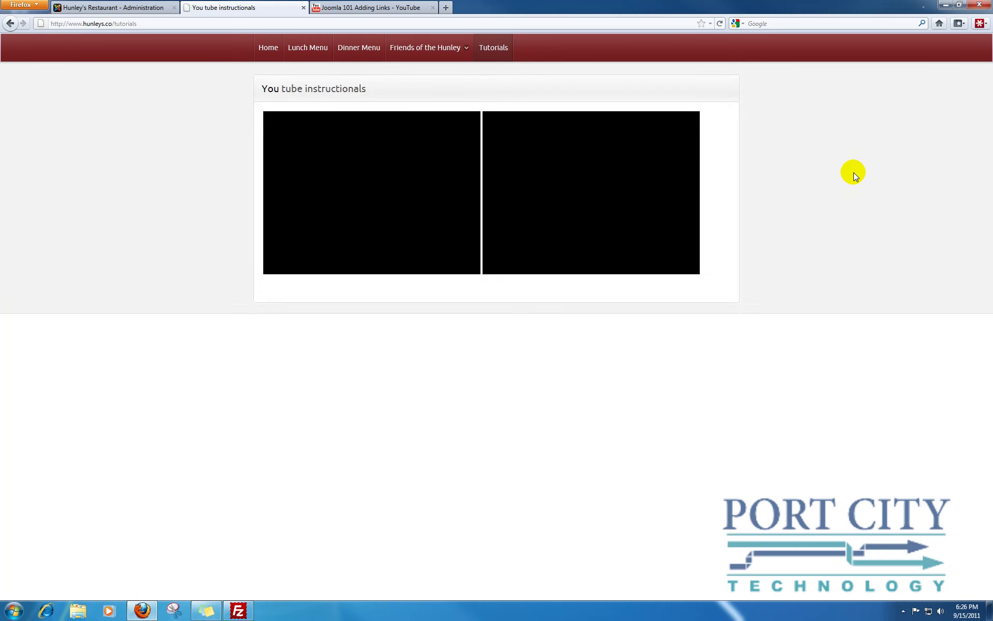
left_click(373, 7)
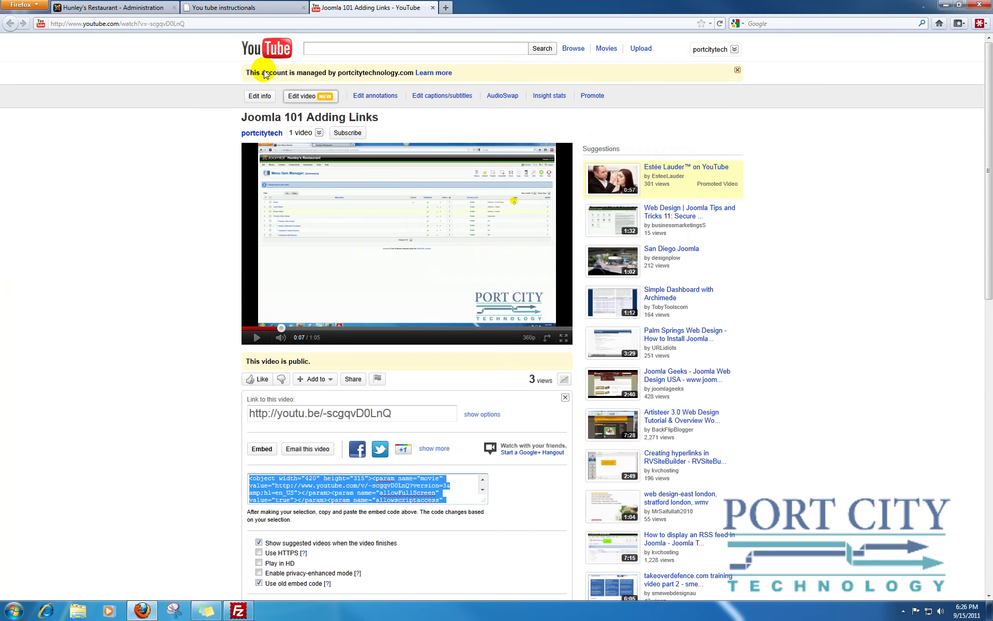
- Set both embed tags' width to 460 in the Joomla Instructional module's HTML source and apply the changes
left_click(146, 7)
left_click(93, 264)
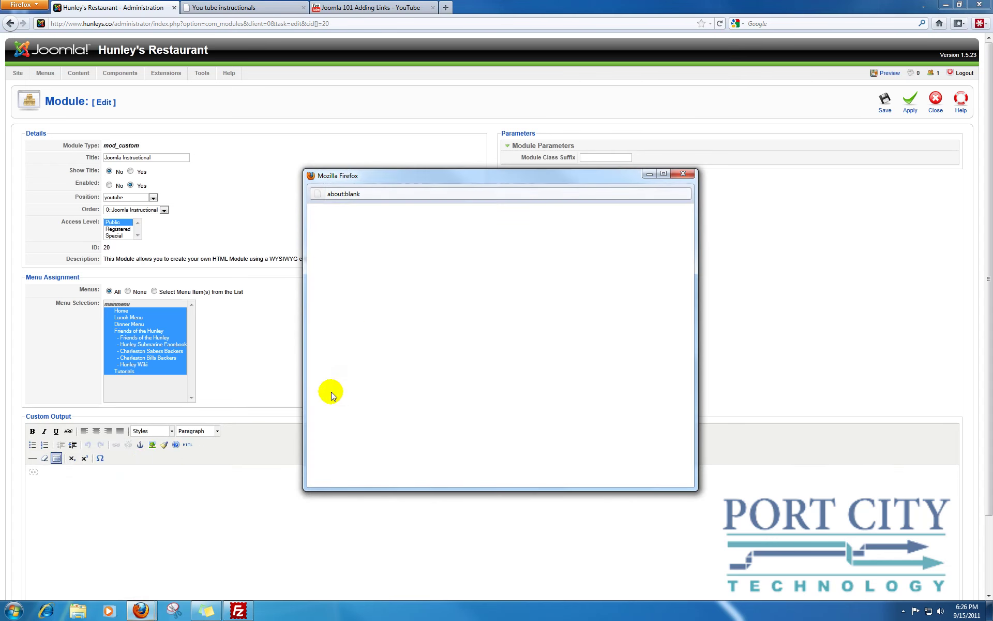
double_click(344, 287)
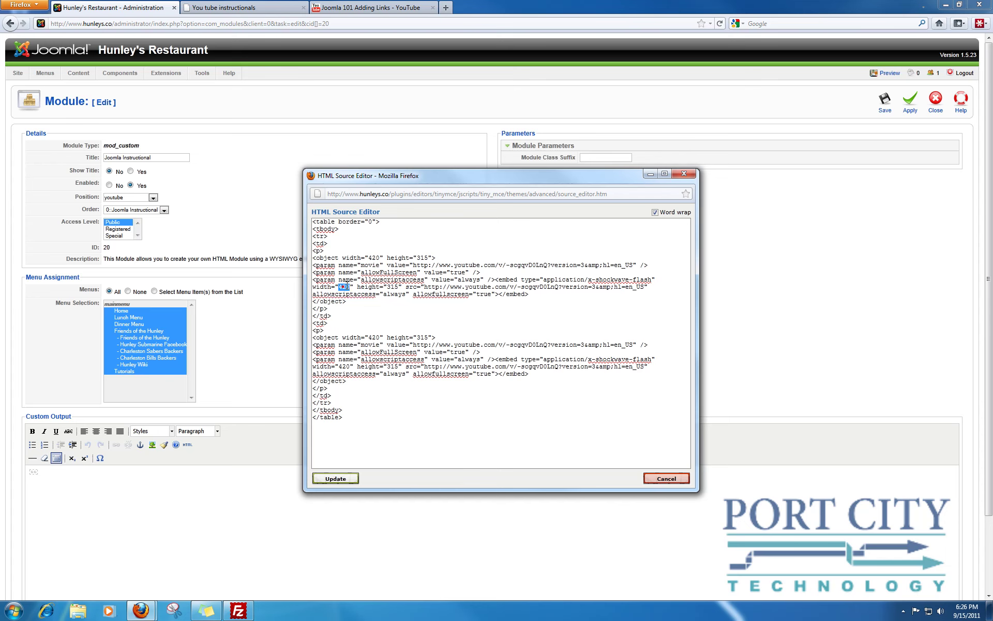
type("460")
double_click(344, 366)
type("460")
left_click(336, 478)
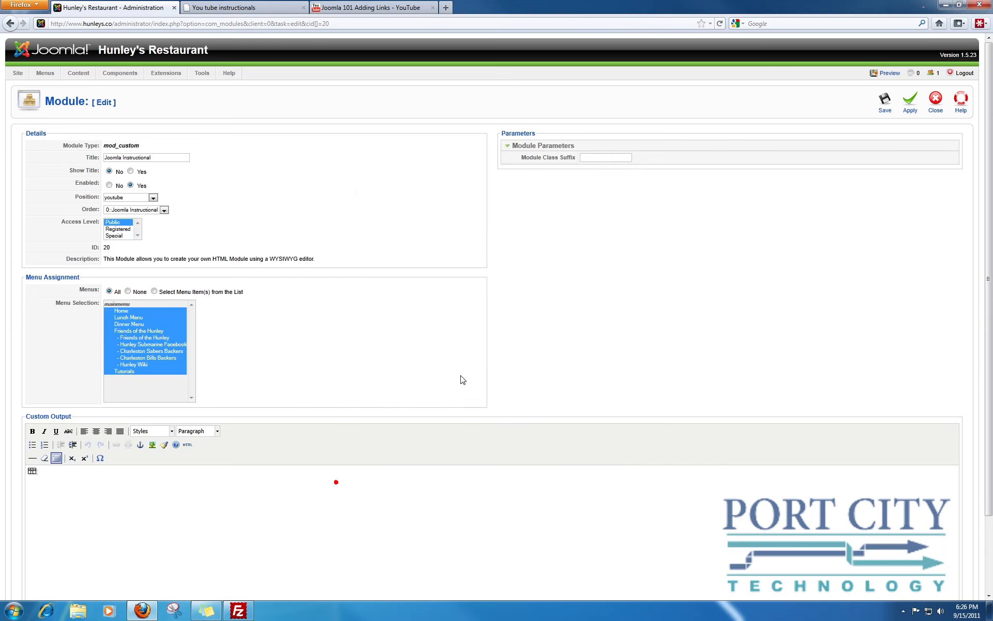
left_click(910, 103)
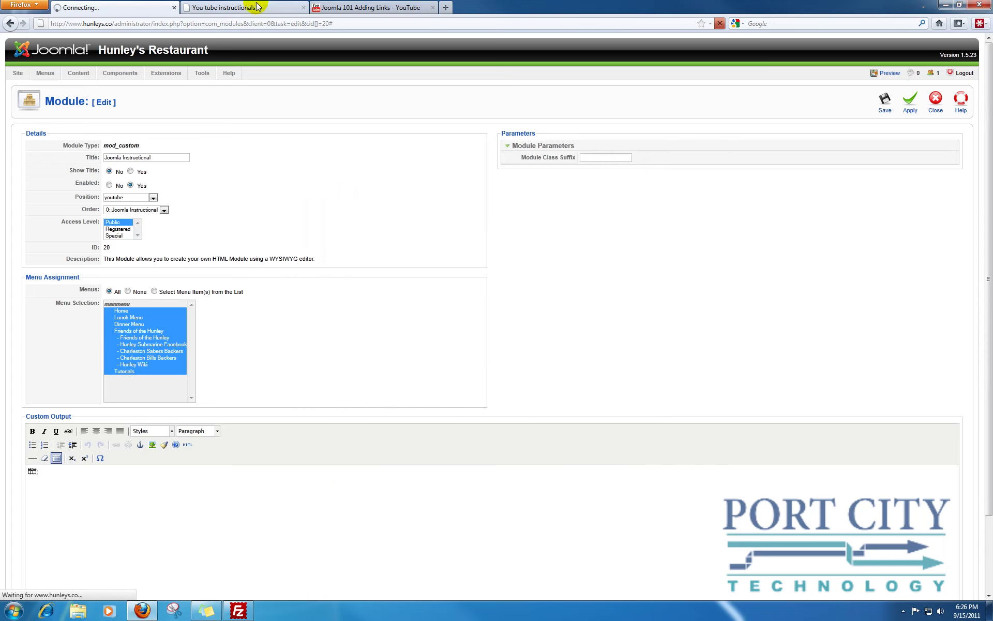
- Reload the live Tutorials page to check how the widened videos fit inside the content box
left_click(290, 7)
left_click(720, 23)
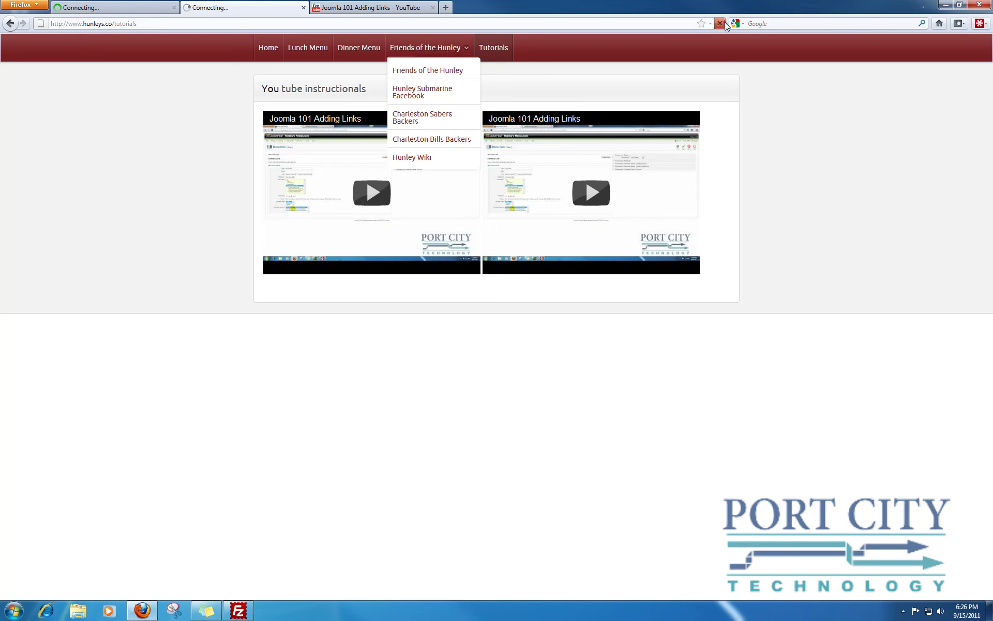
left_click(814, 175)
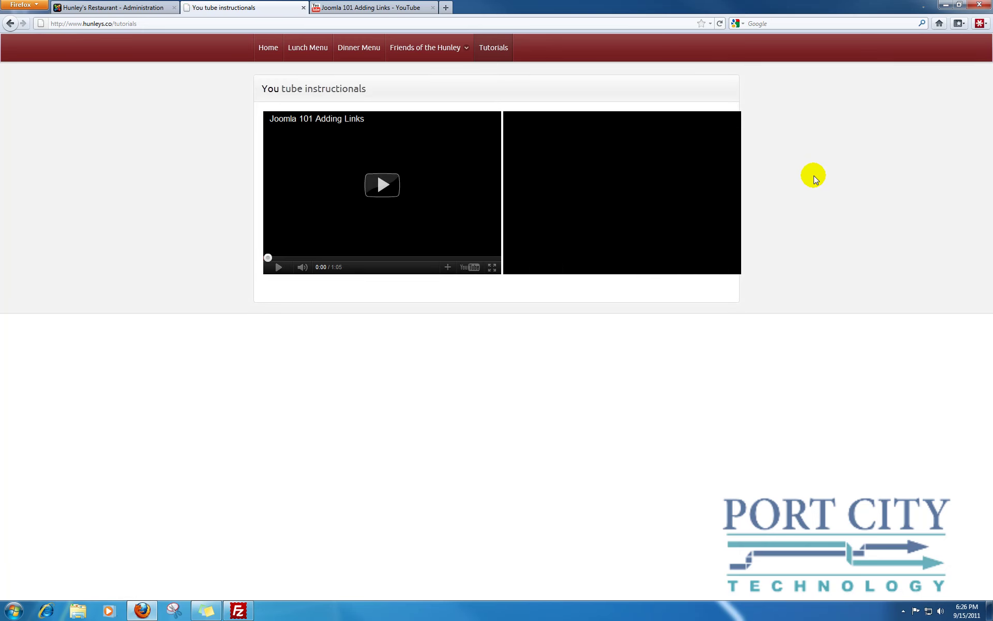
- Set both embed tags' width to 445 in the Joomla Instructional module's HTML source and apply the changes
left_click(147, 12)
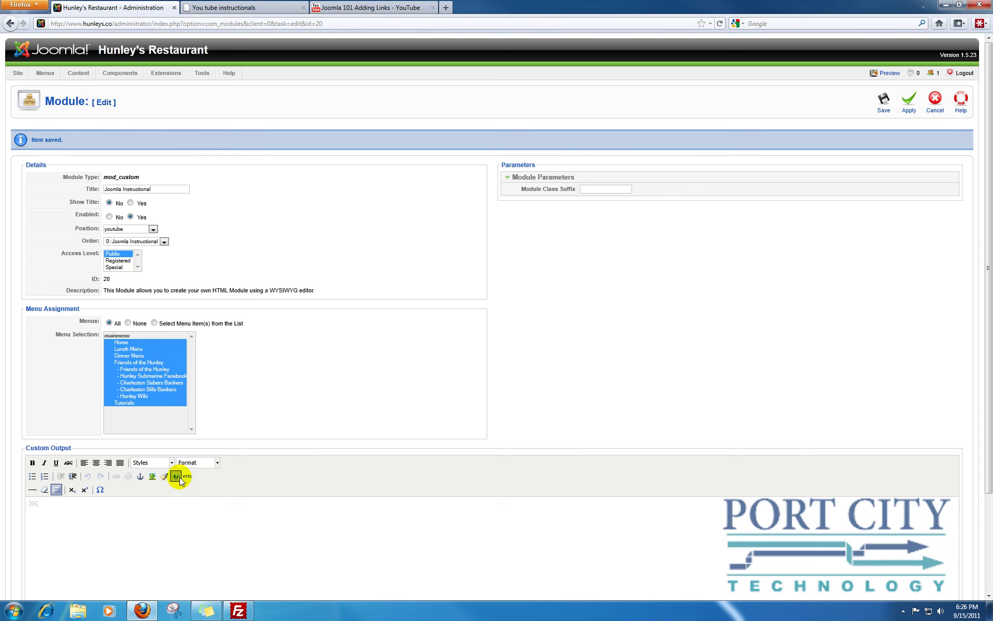
left_click(187, 476)
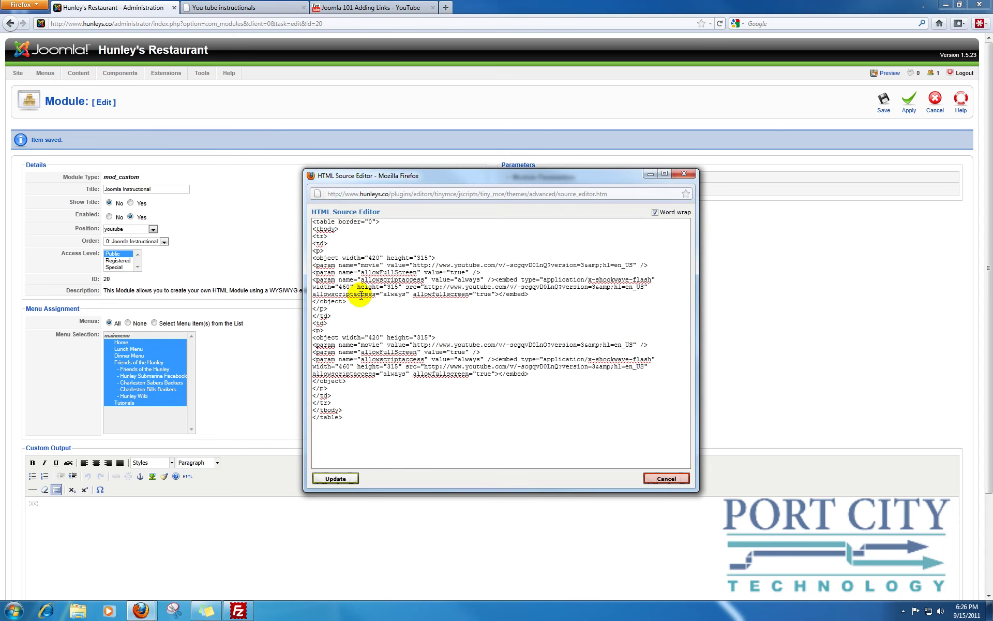
double_click(344, 288)
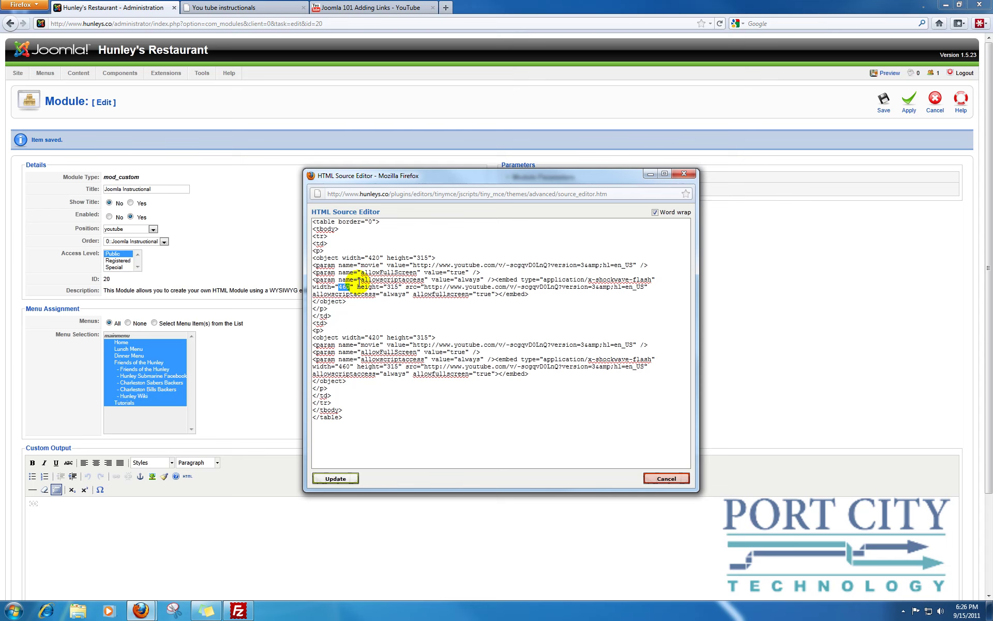
left_click(343, 366)
type("445")
left_click(339, 478)
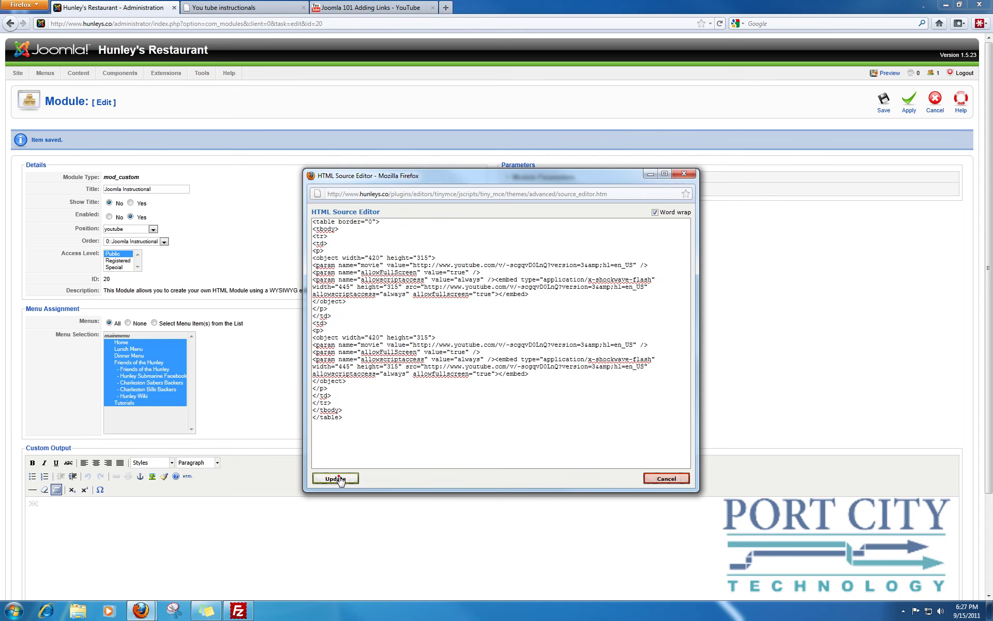
left_click(909, 103)
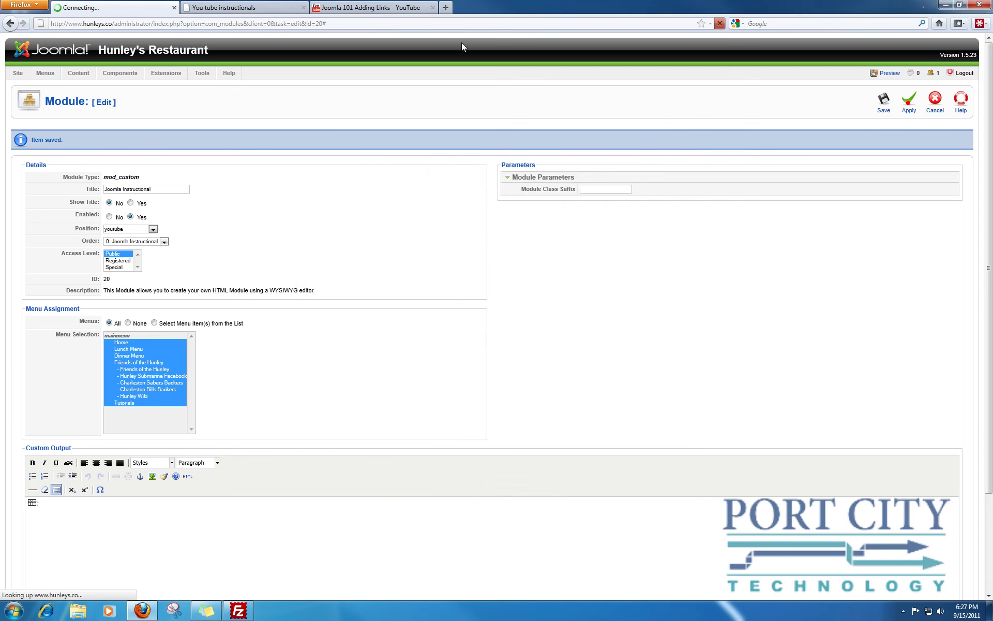
- Reload the live Tutorials page to check the fit of the narrowed side-by-side videos
left_click(263, 8)
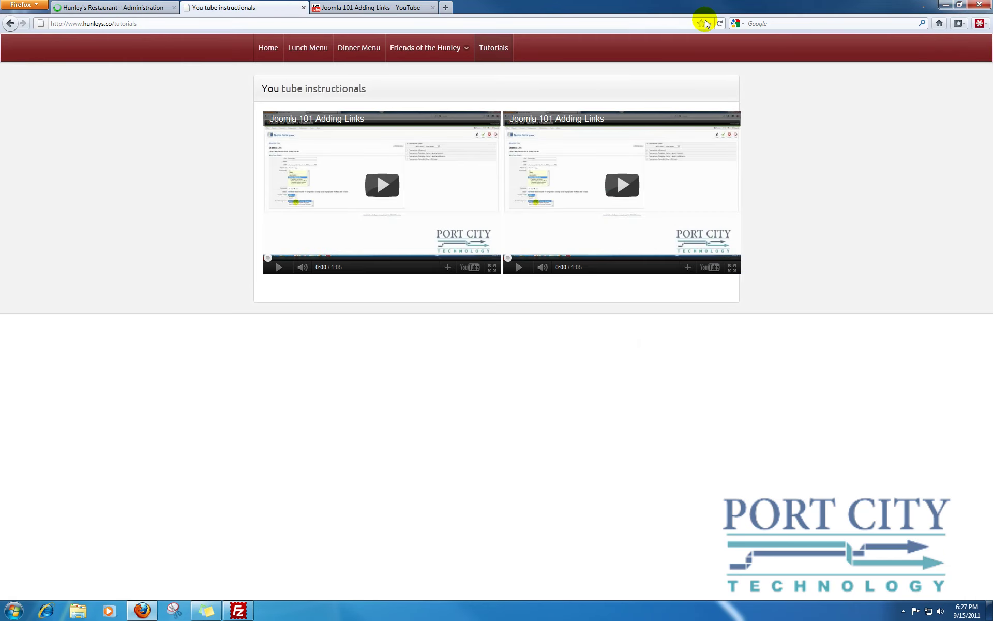
left_click(720, 23)
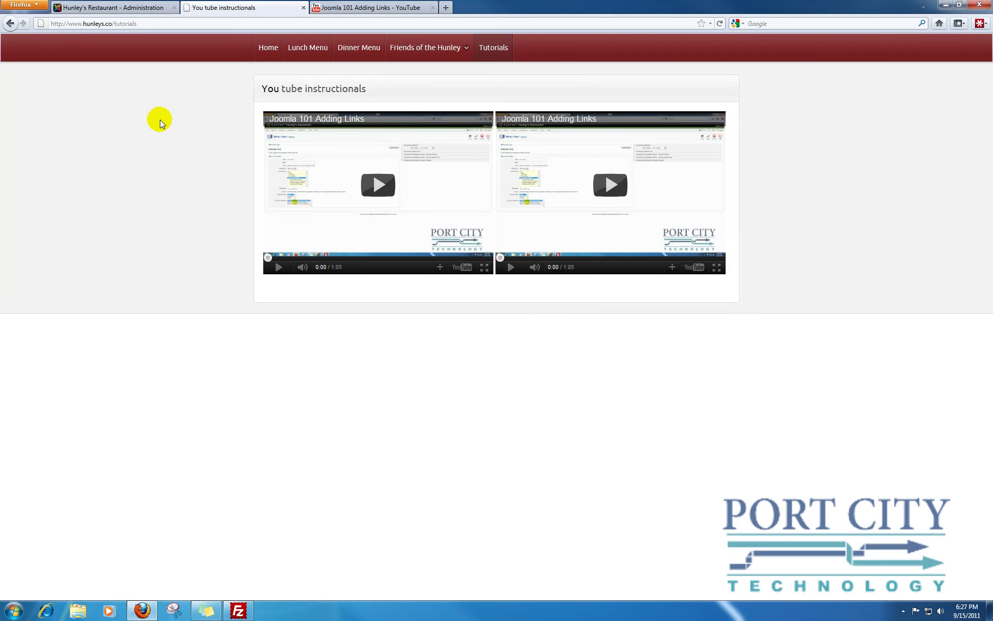
left_click(353, 8)
left_click(218, 8)
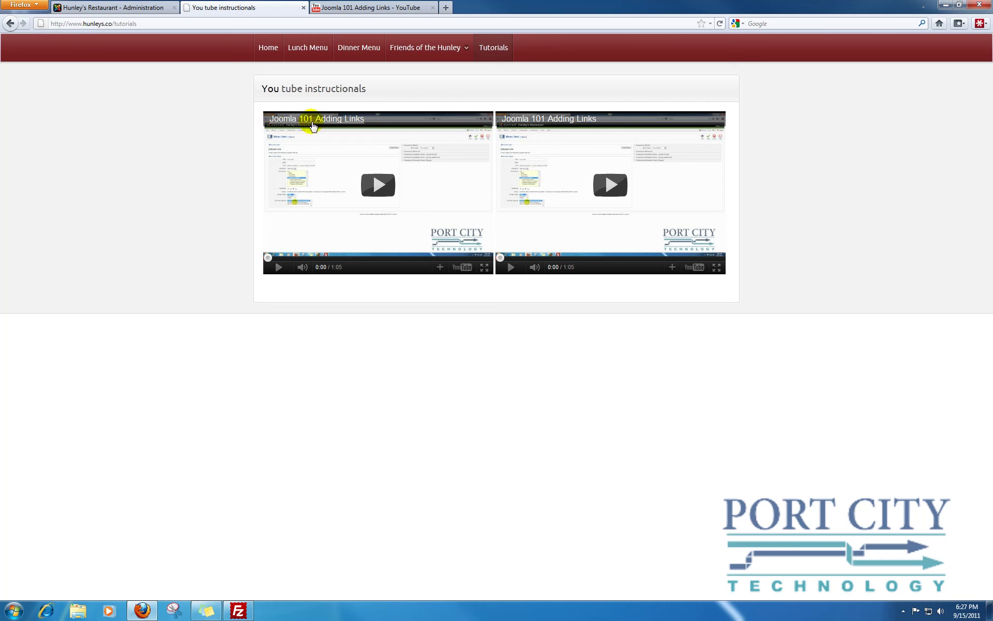